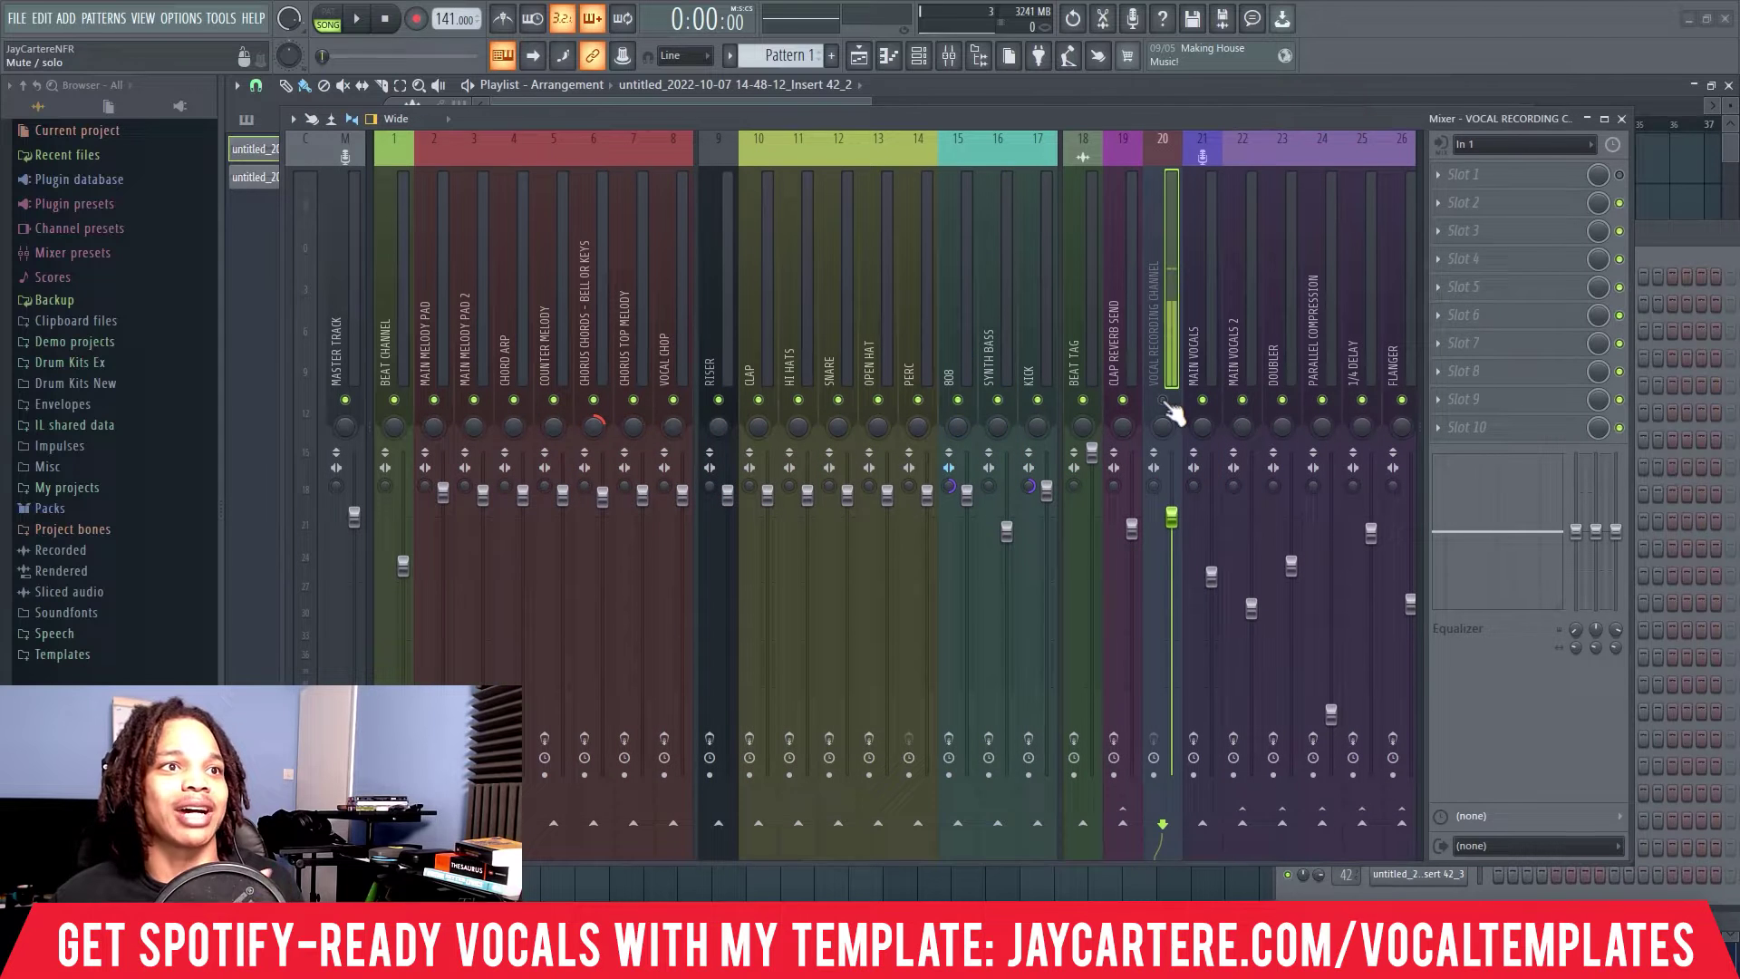
Unmute the Vocal Recording Channel so the master meter shows signal, and slide the mixer aside.
left_click(1163, 401)
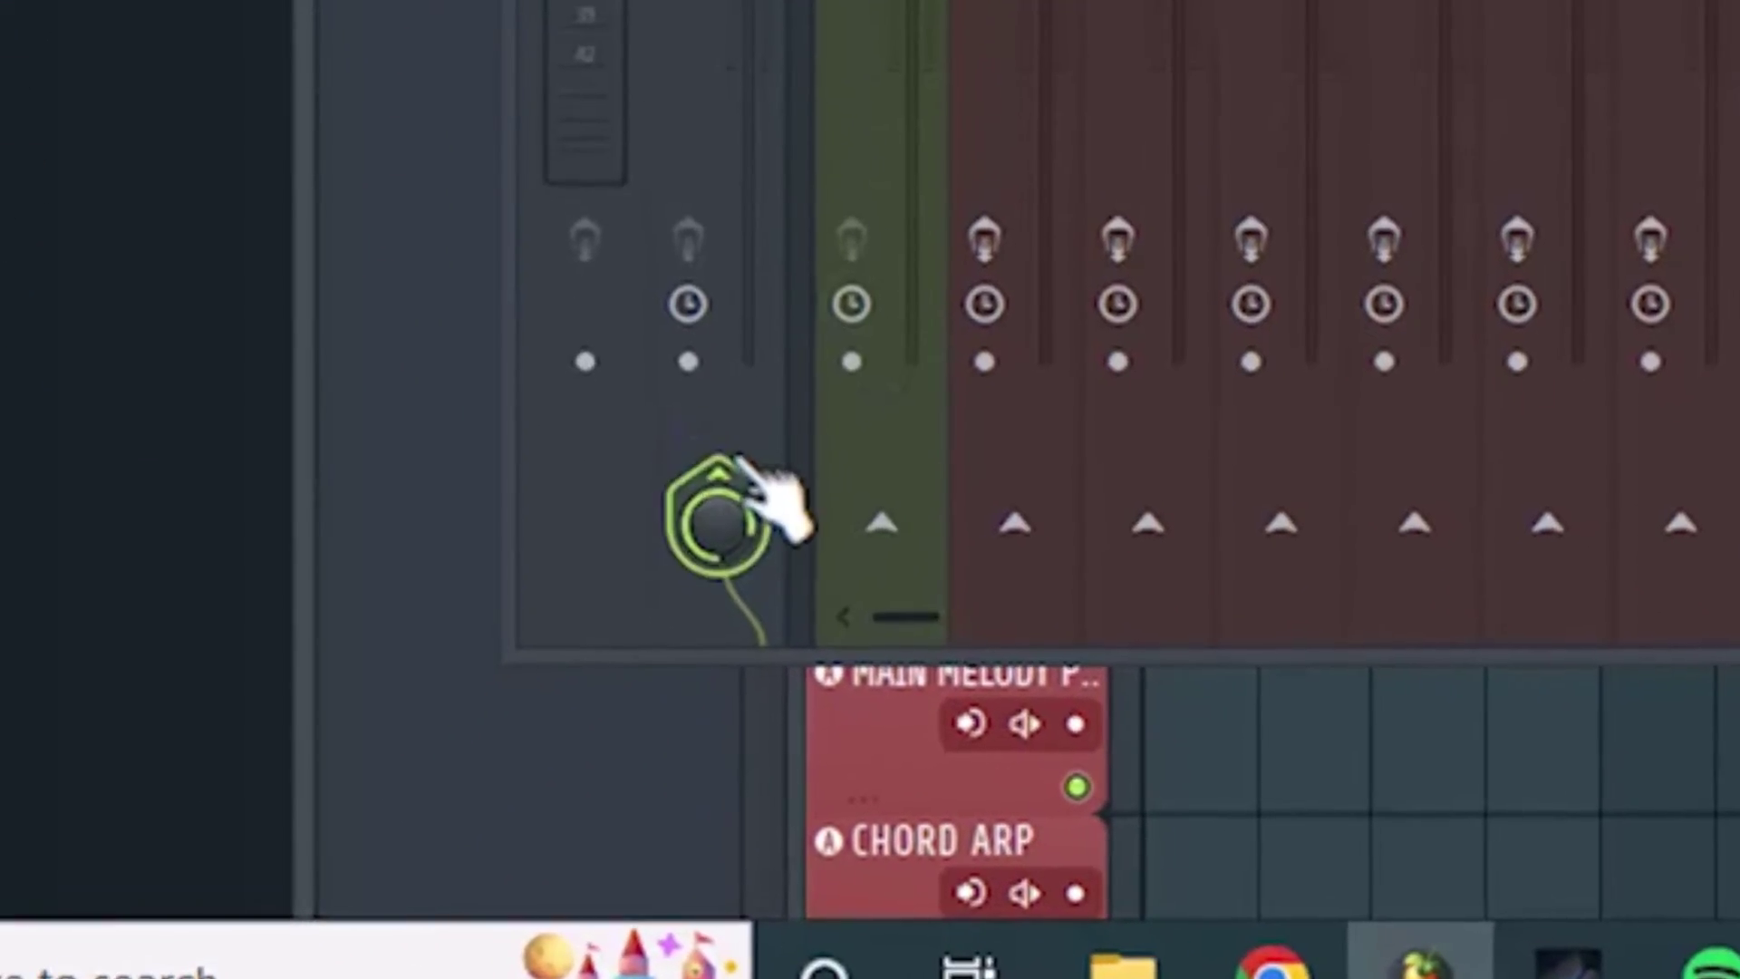
left_click(732, 468)
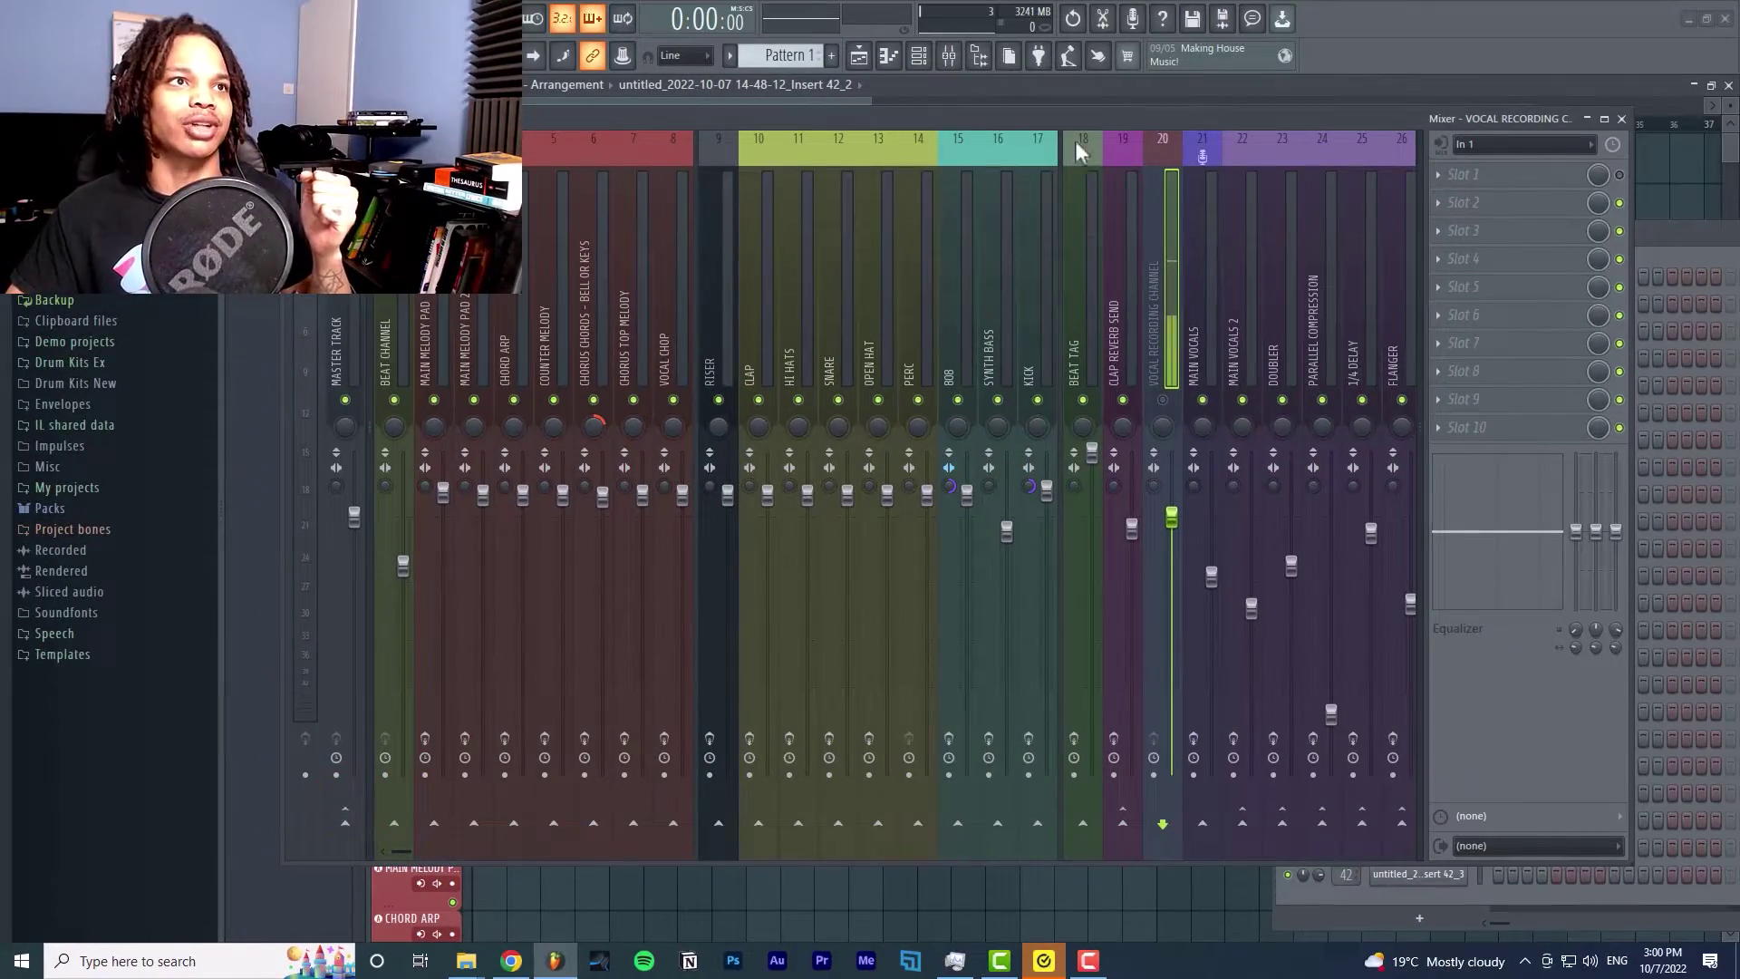
left_click(1162, 399)
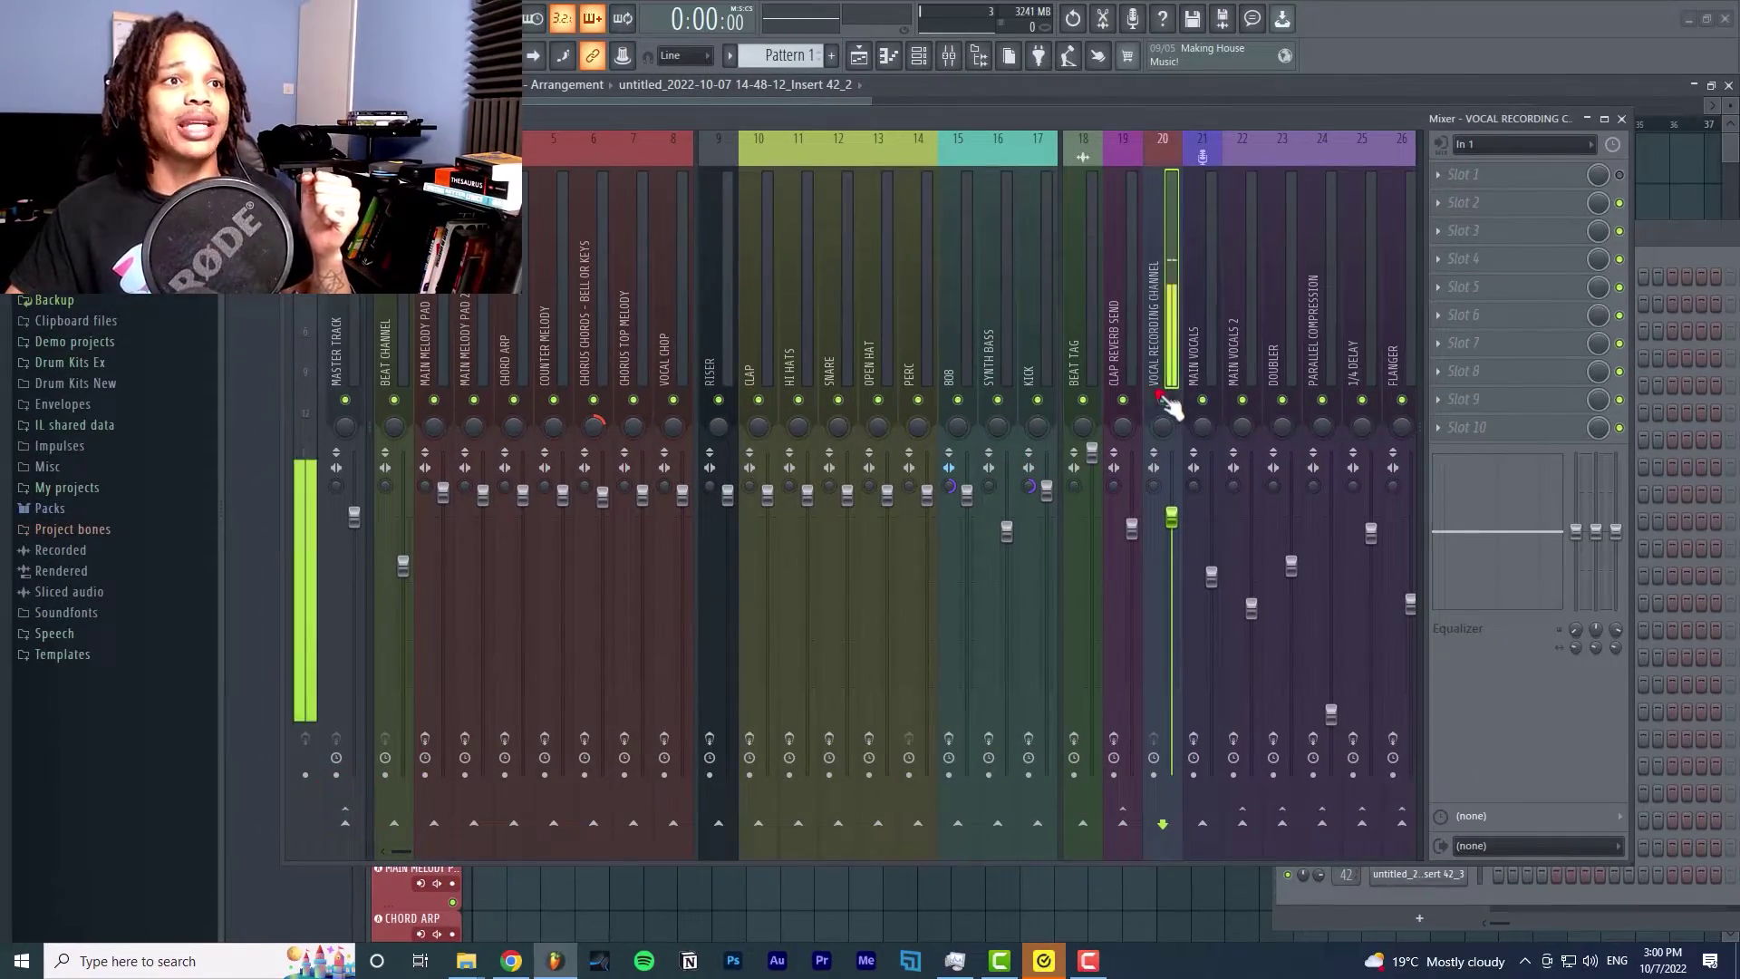
left_click_drag(820, 117, 1248, 154)
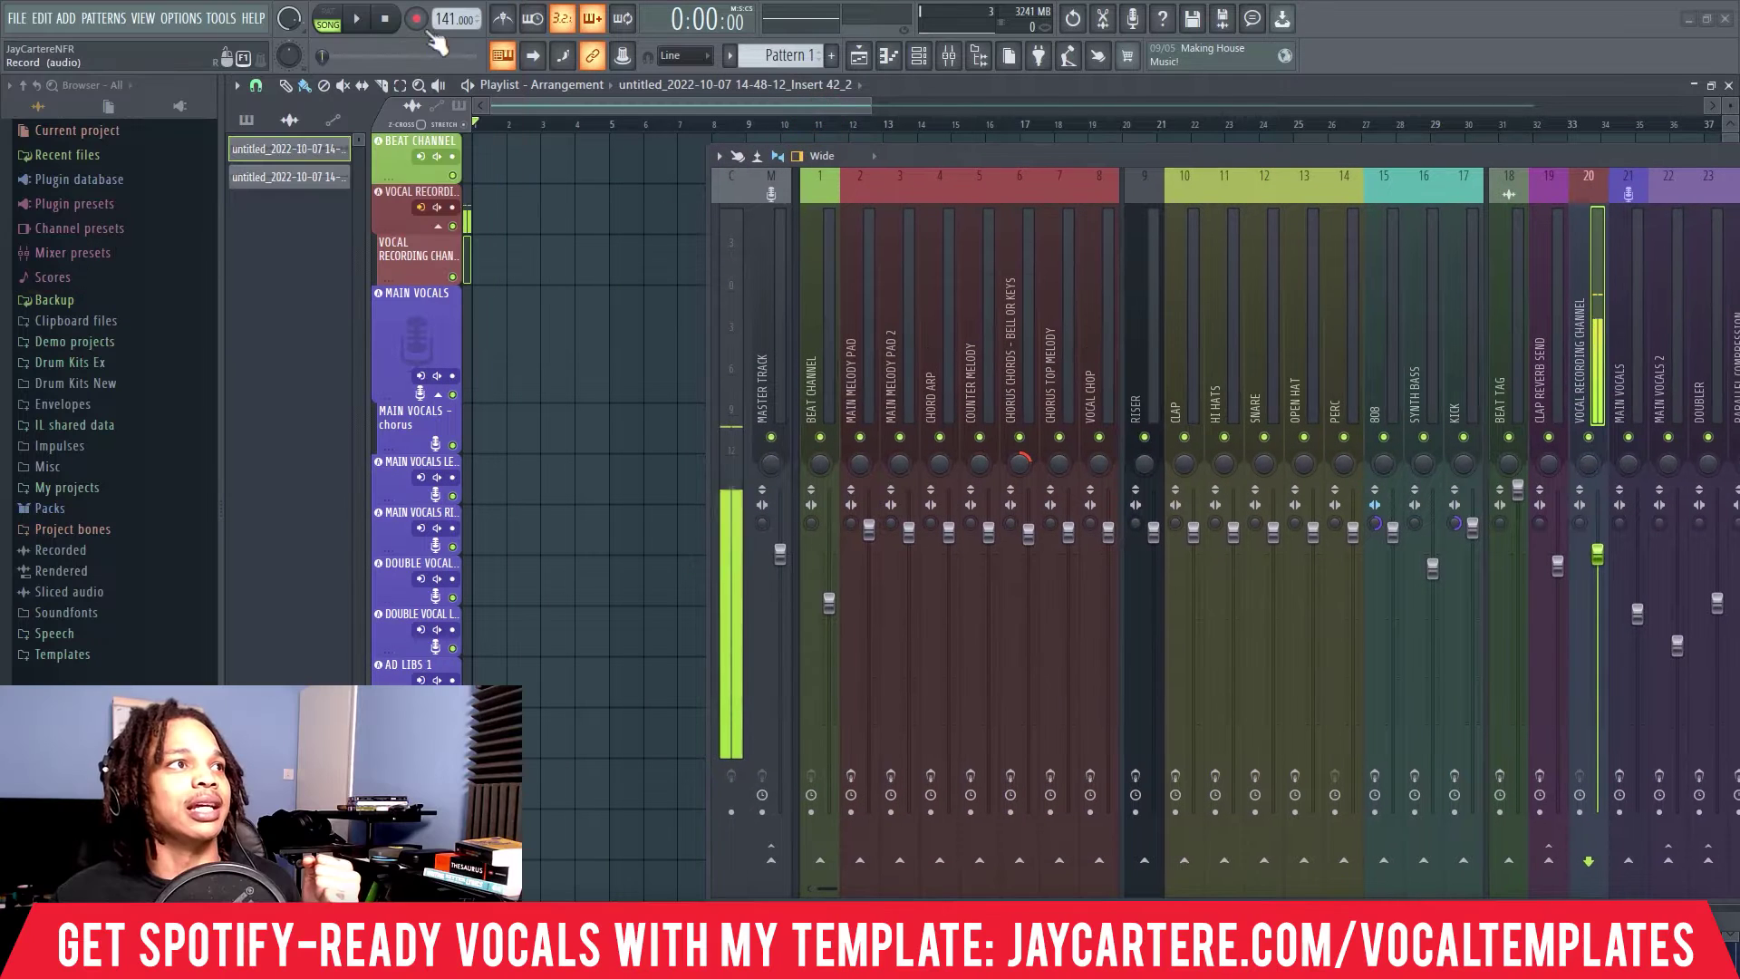
Record a short vocal take into the playlist as an audio clip, then disarm track 20.
left_click(420, 22)
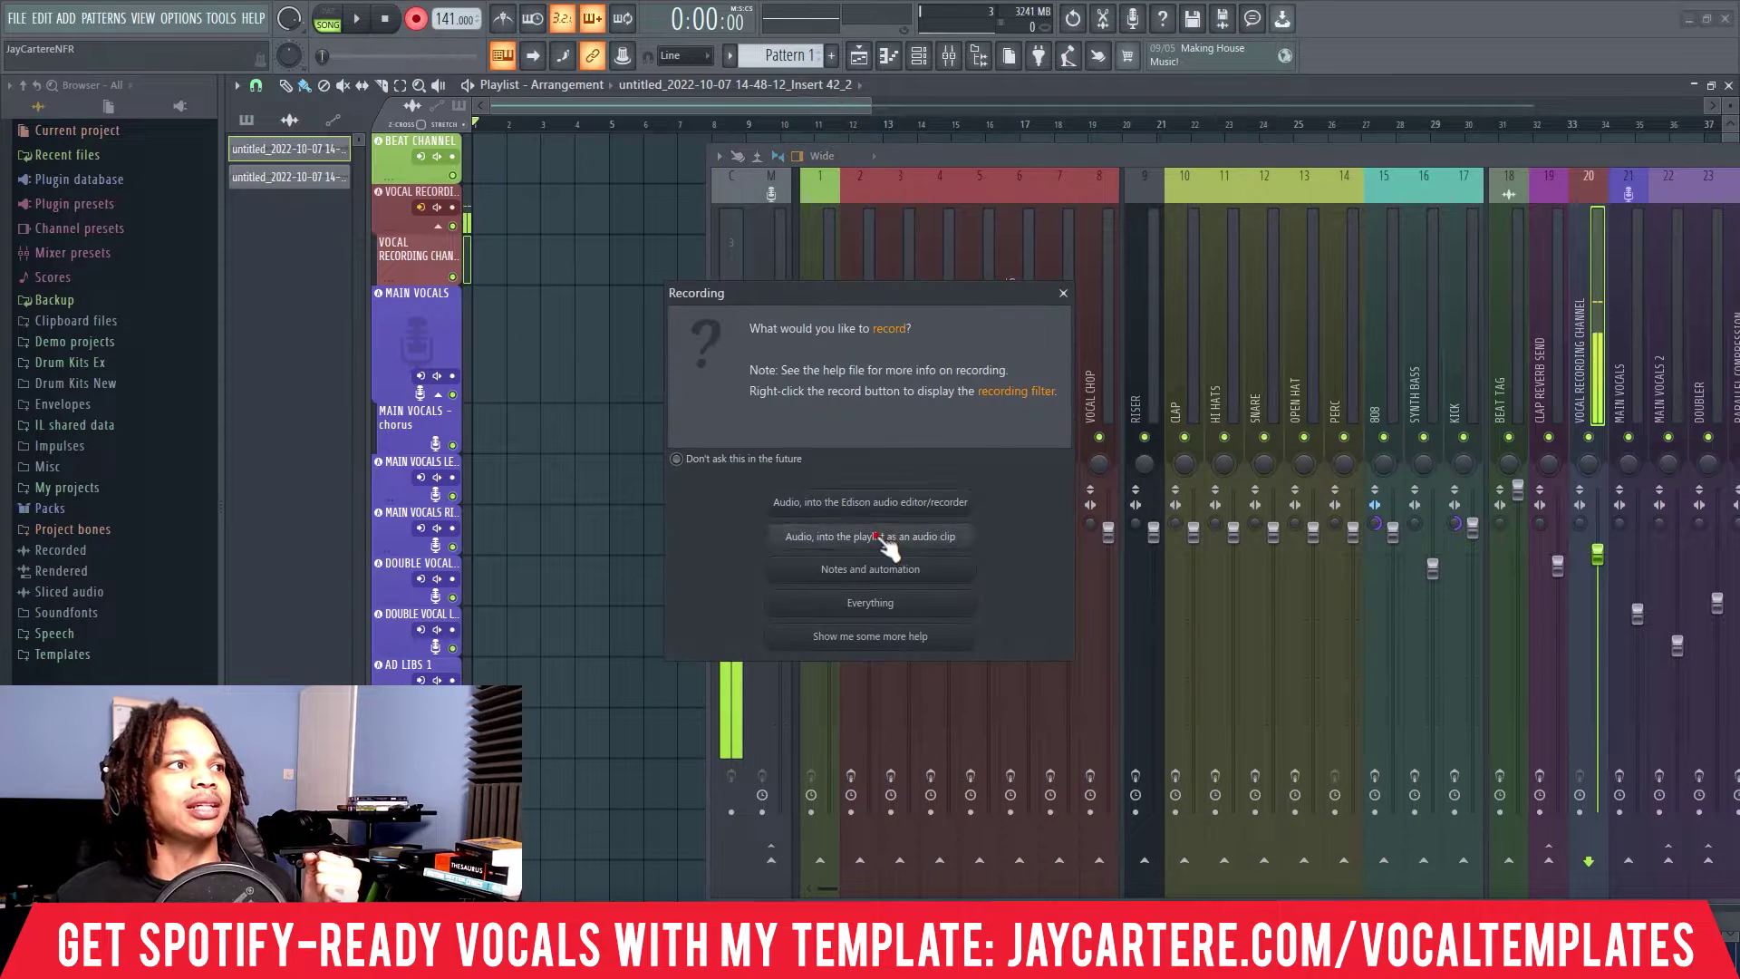
left_click(885, 544)
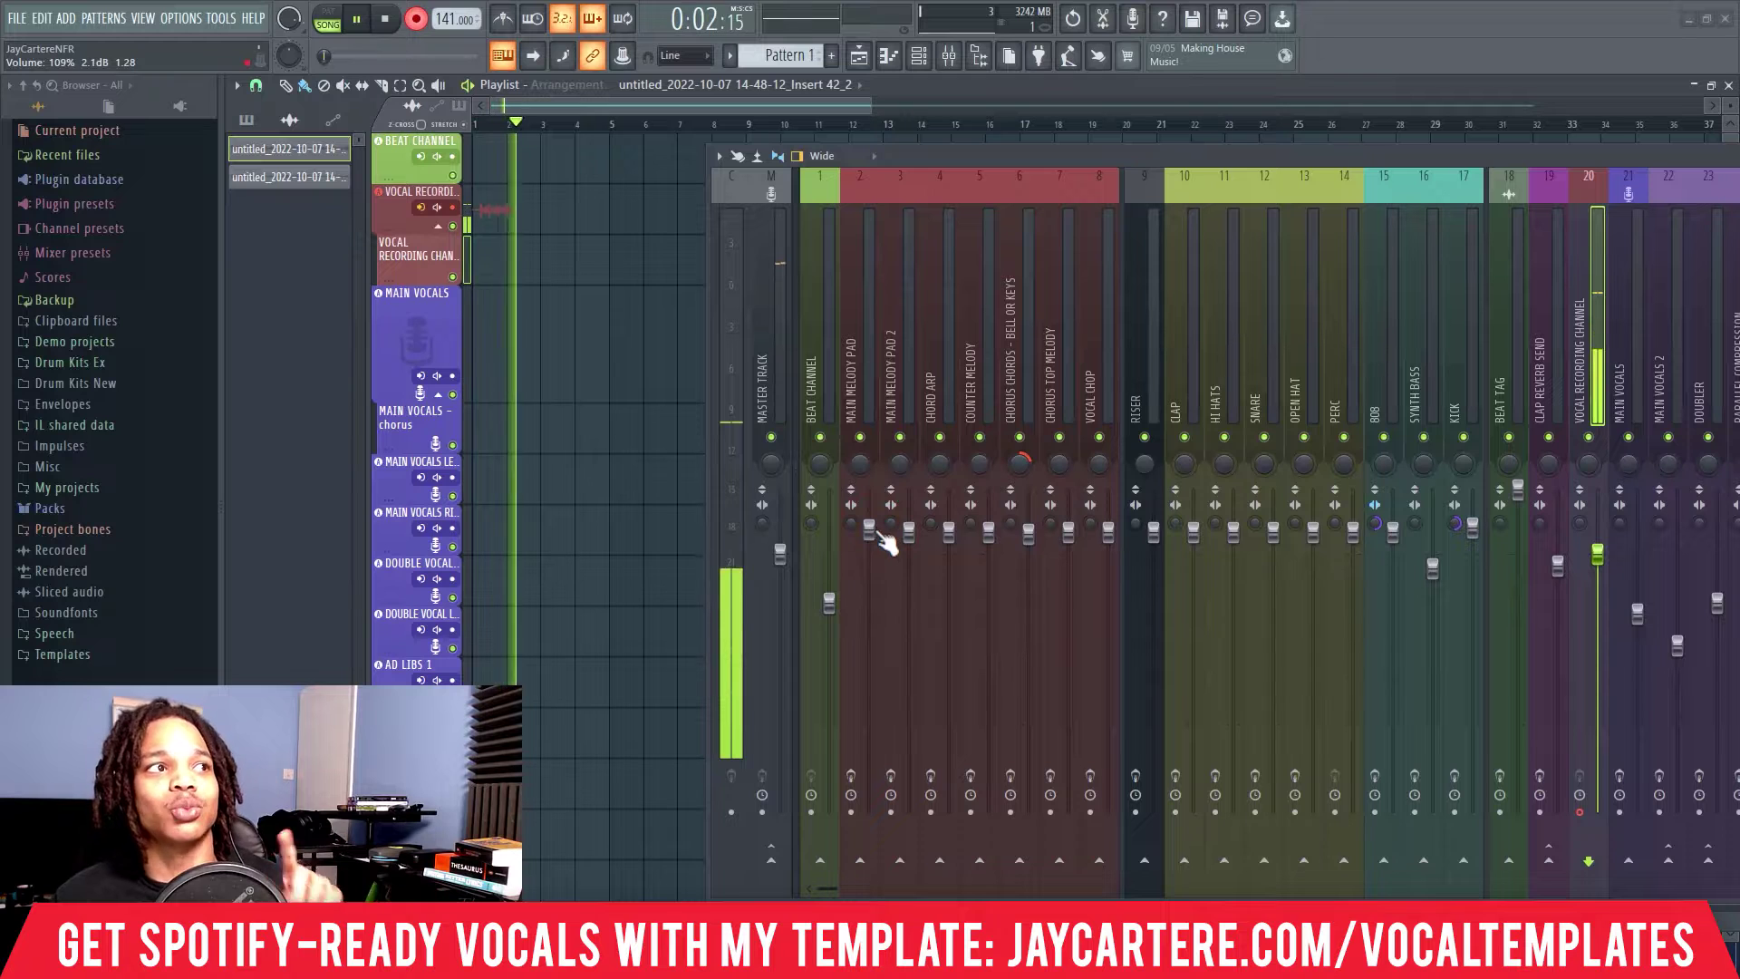
key("space")
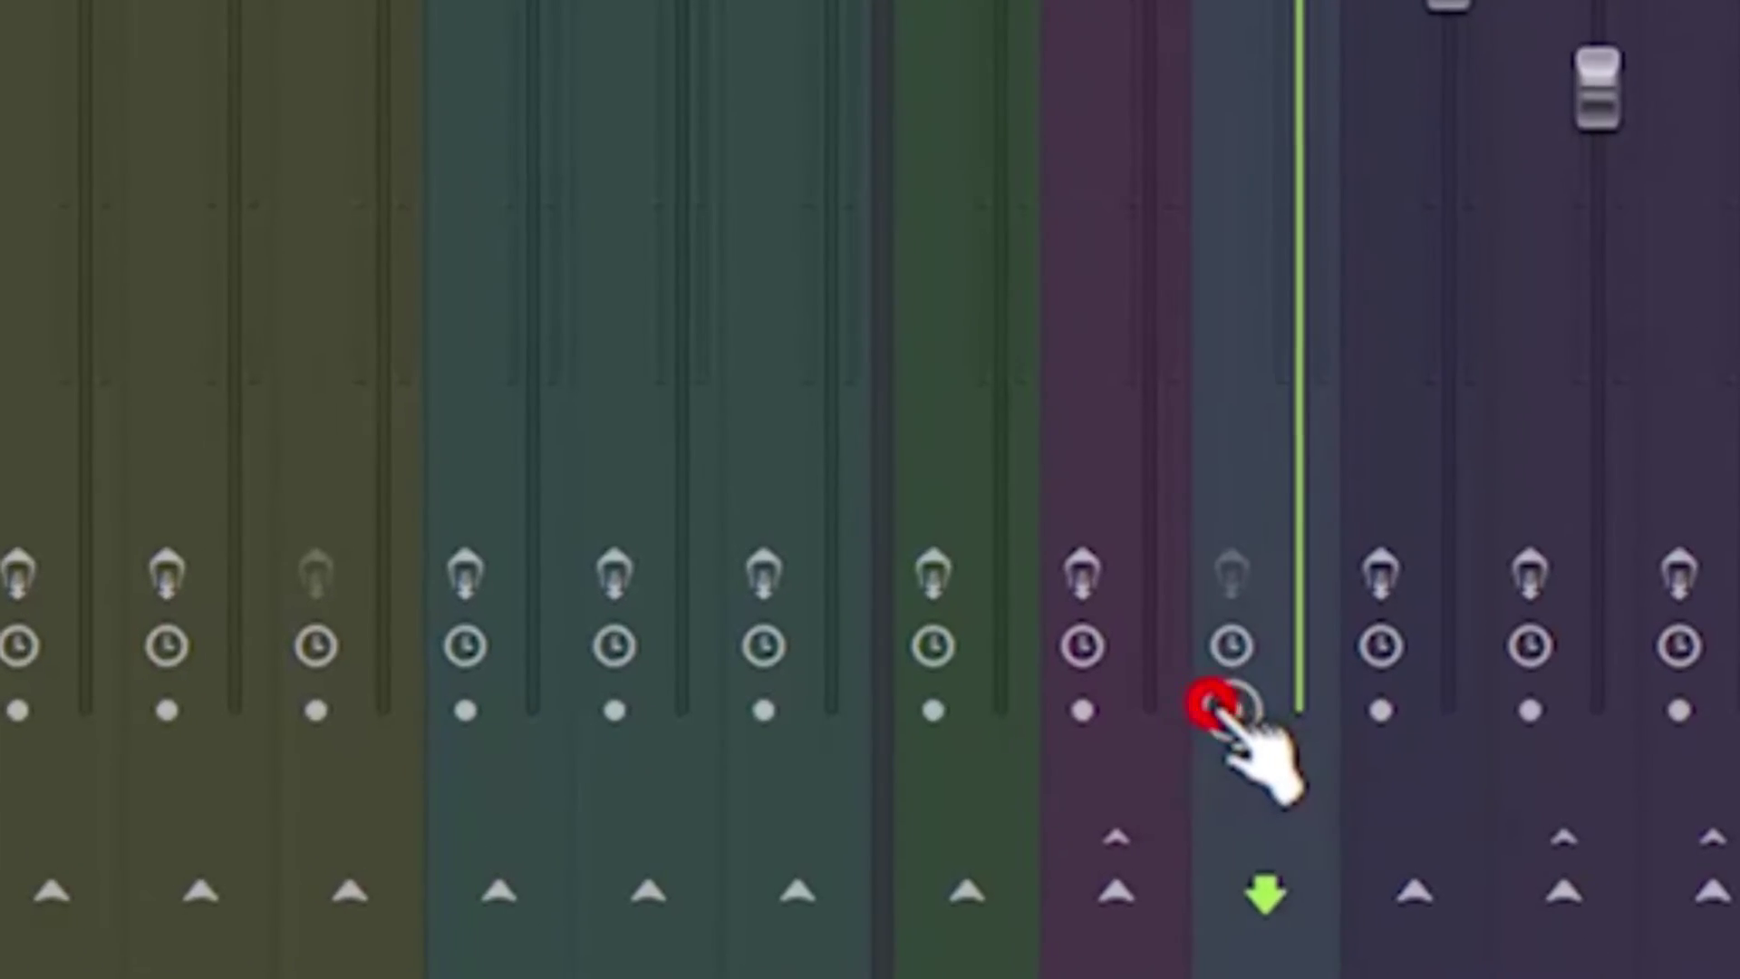
left_click(1579, 812)
left_click(486, 846)
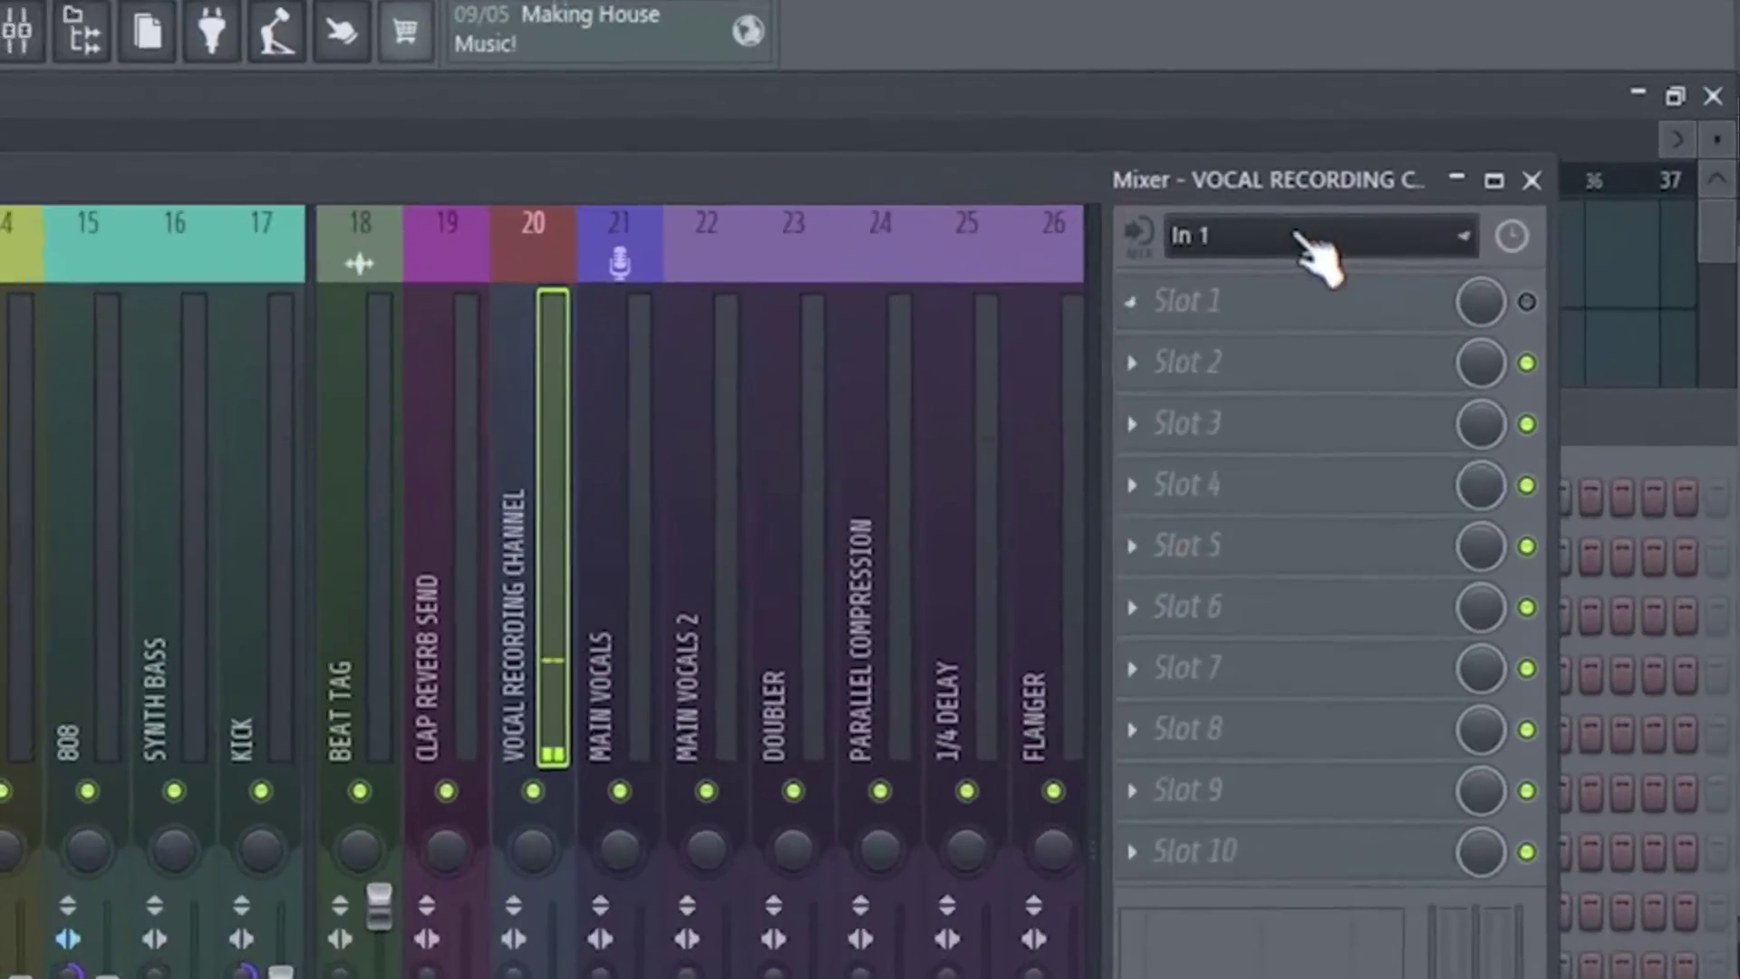
Set the Vocal Recording Channel's audio input to (none) and briefly play the project.
left_click(1650, 165)
left_click(1210, 502)
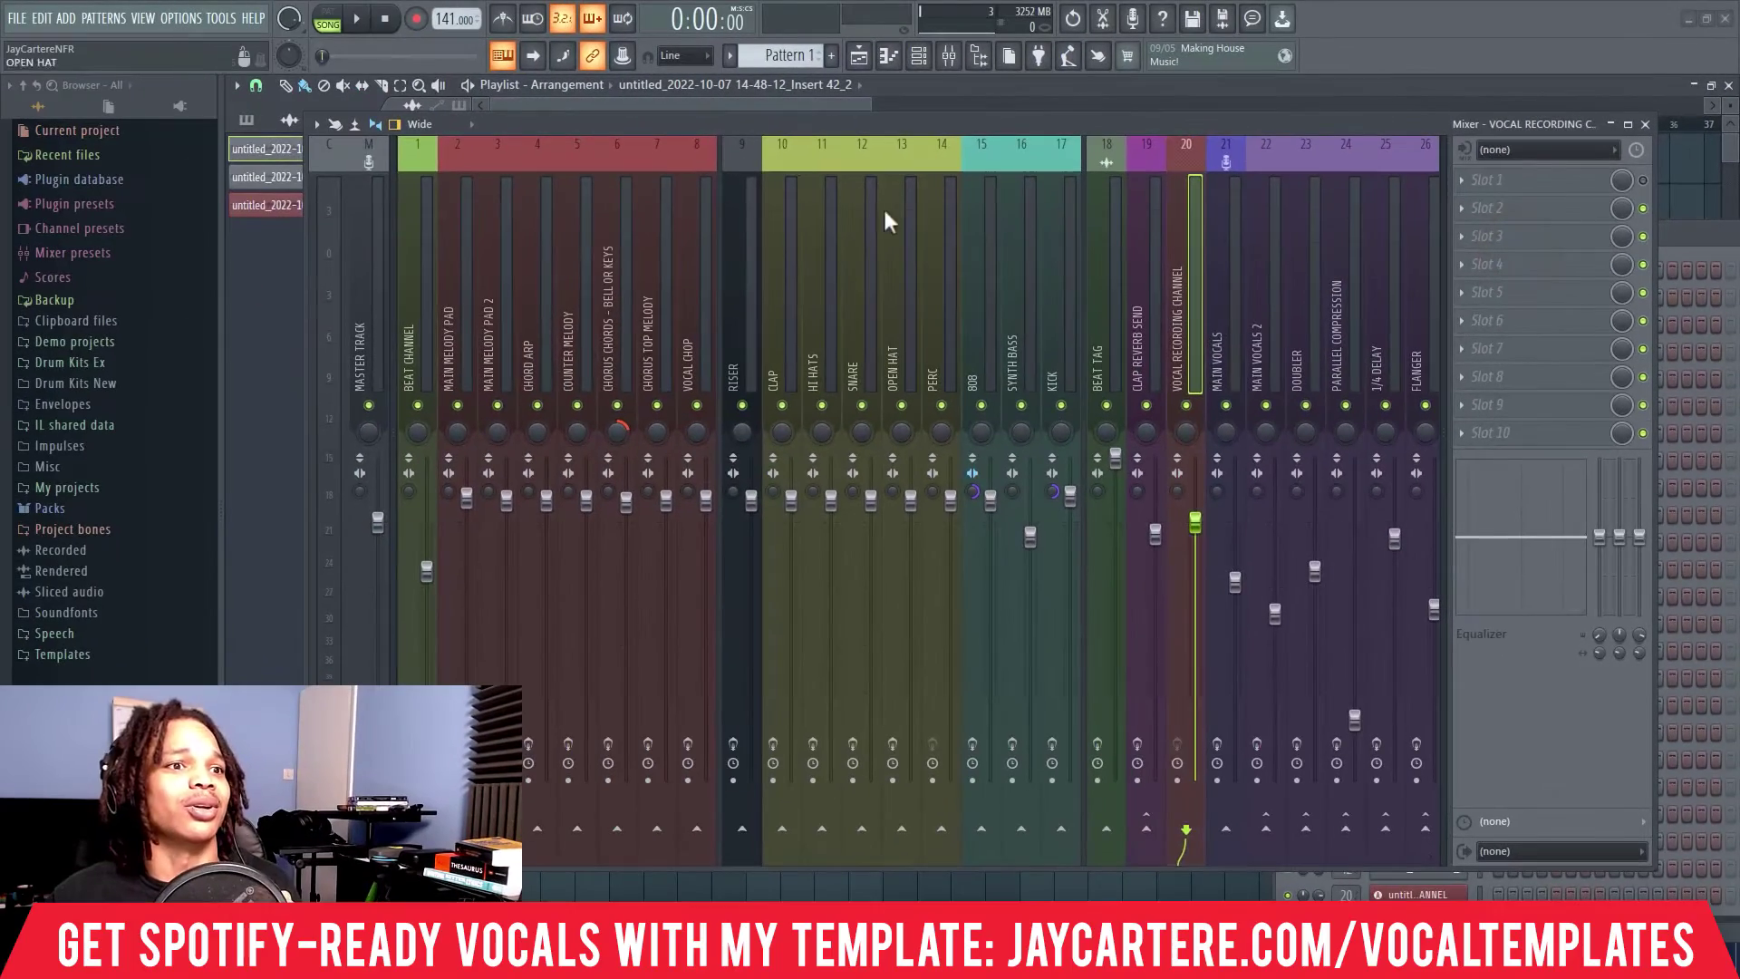
left_click_drag(816, 127, 1486, 224)
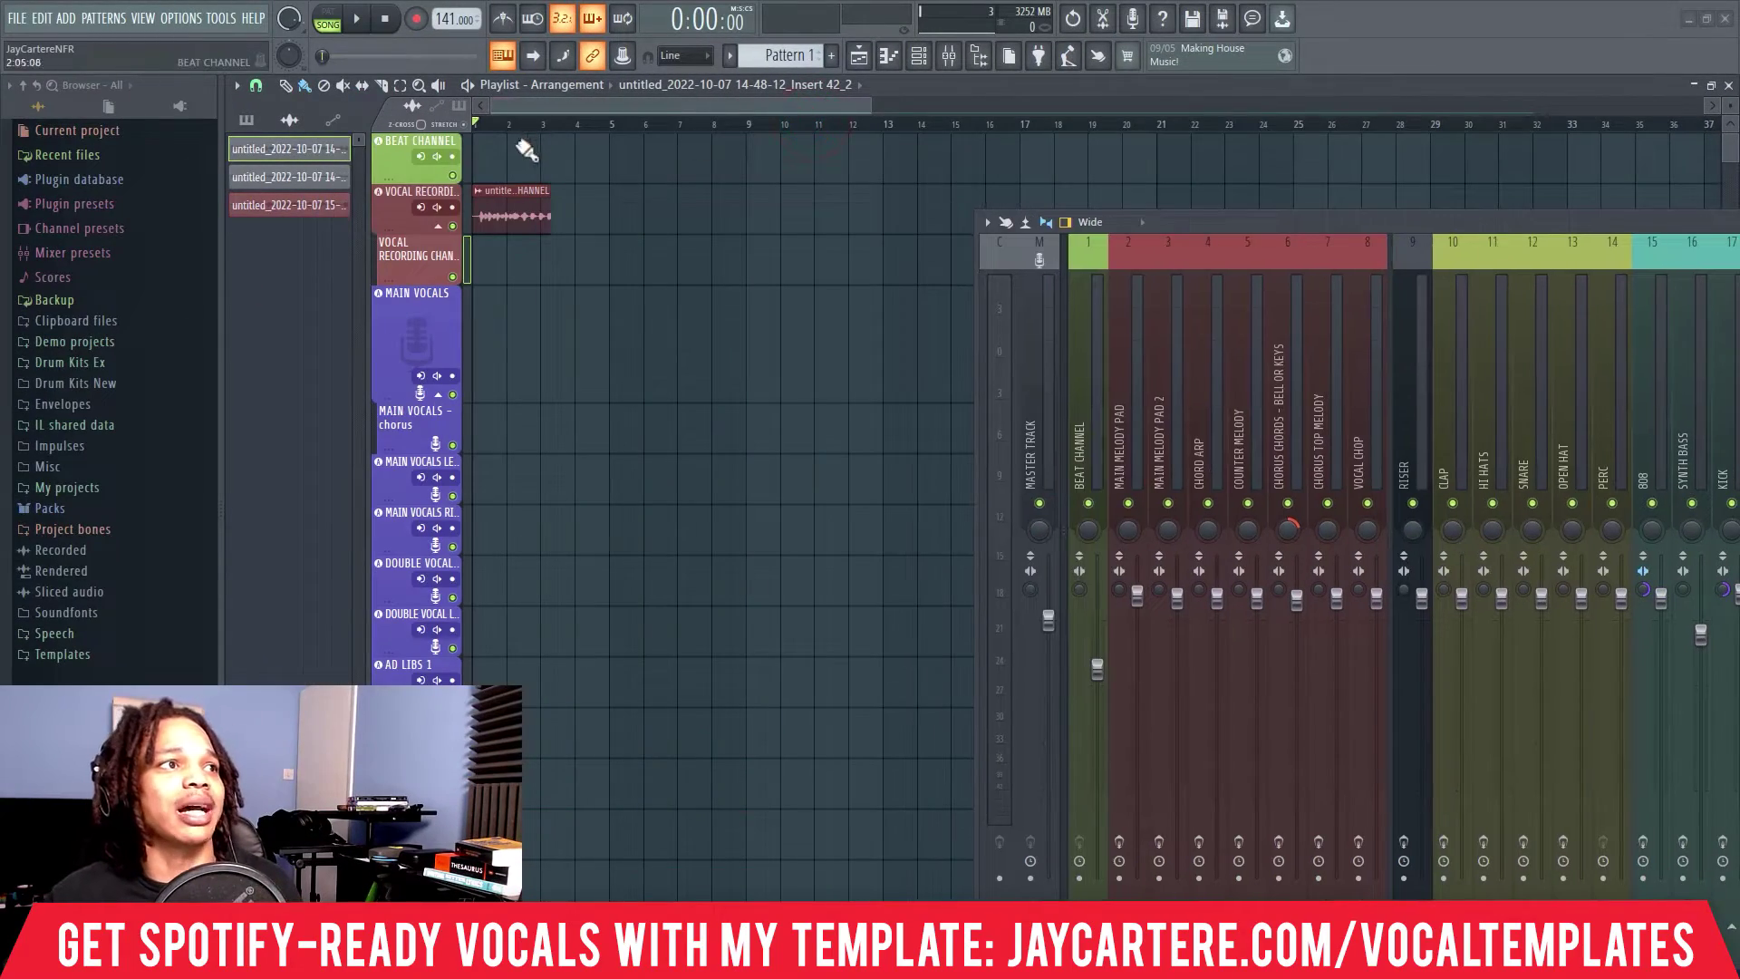
key("space")
left_click_drag(1281, 225, 778, 145)
key("space")
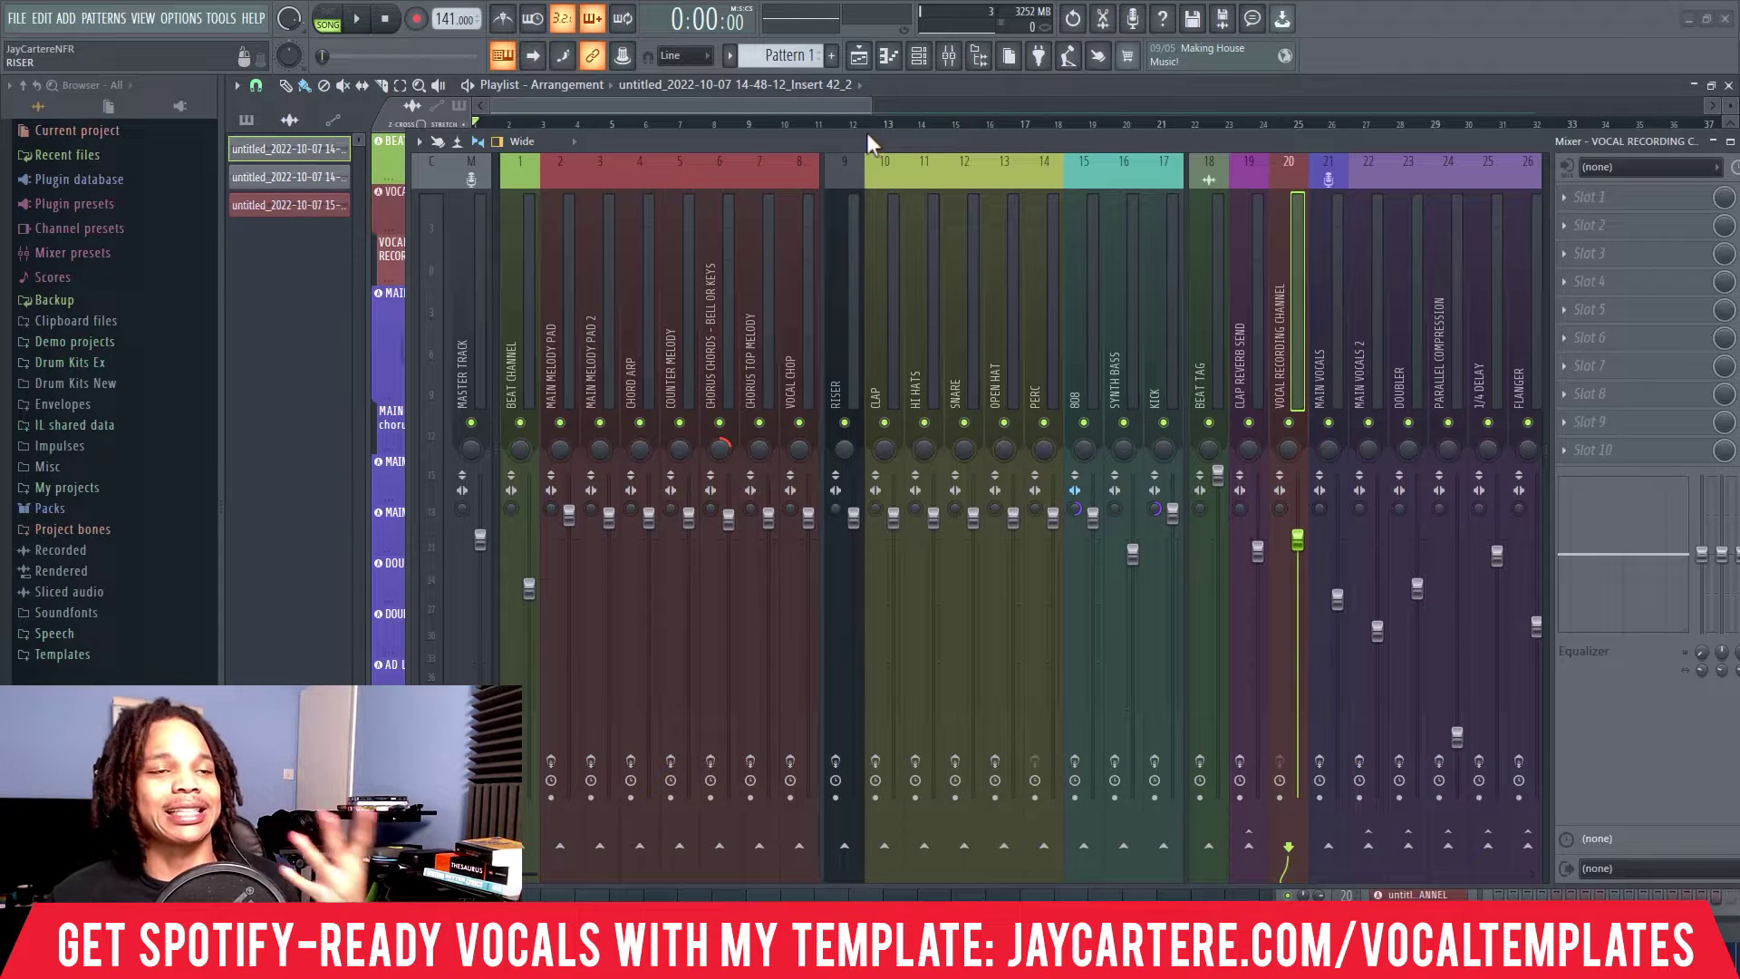
Set the Vocal Recording Channel's input to In 1 and arm track 20 for recording.
left_click(1565, 150)
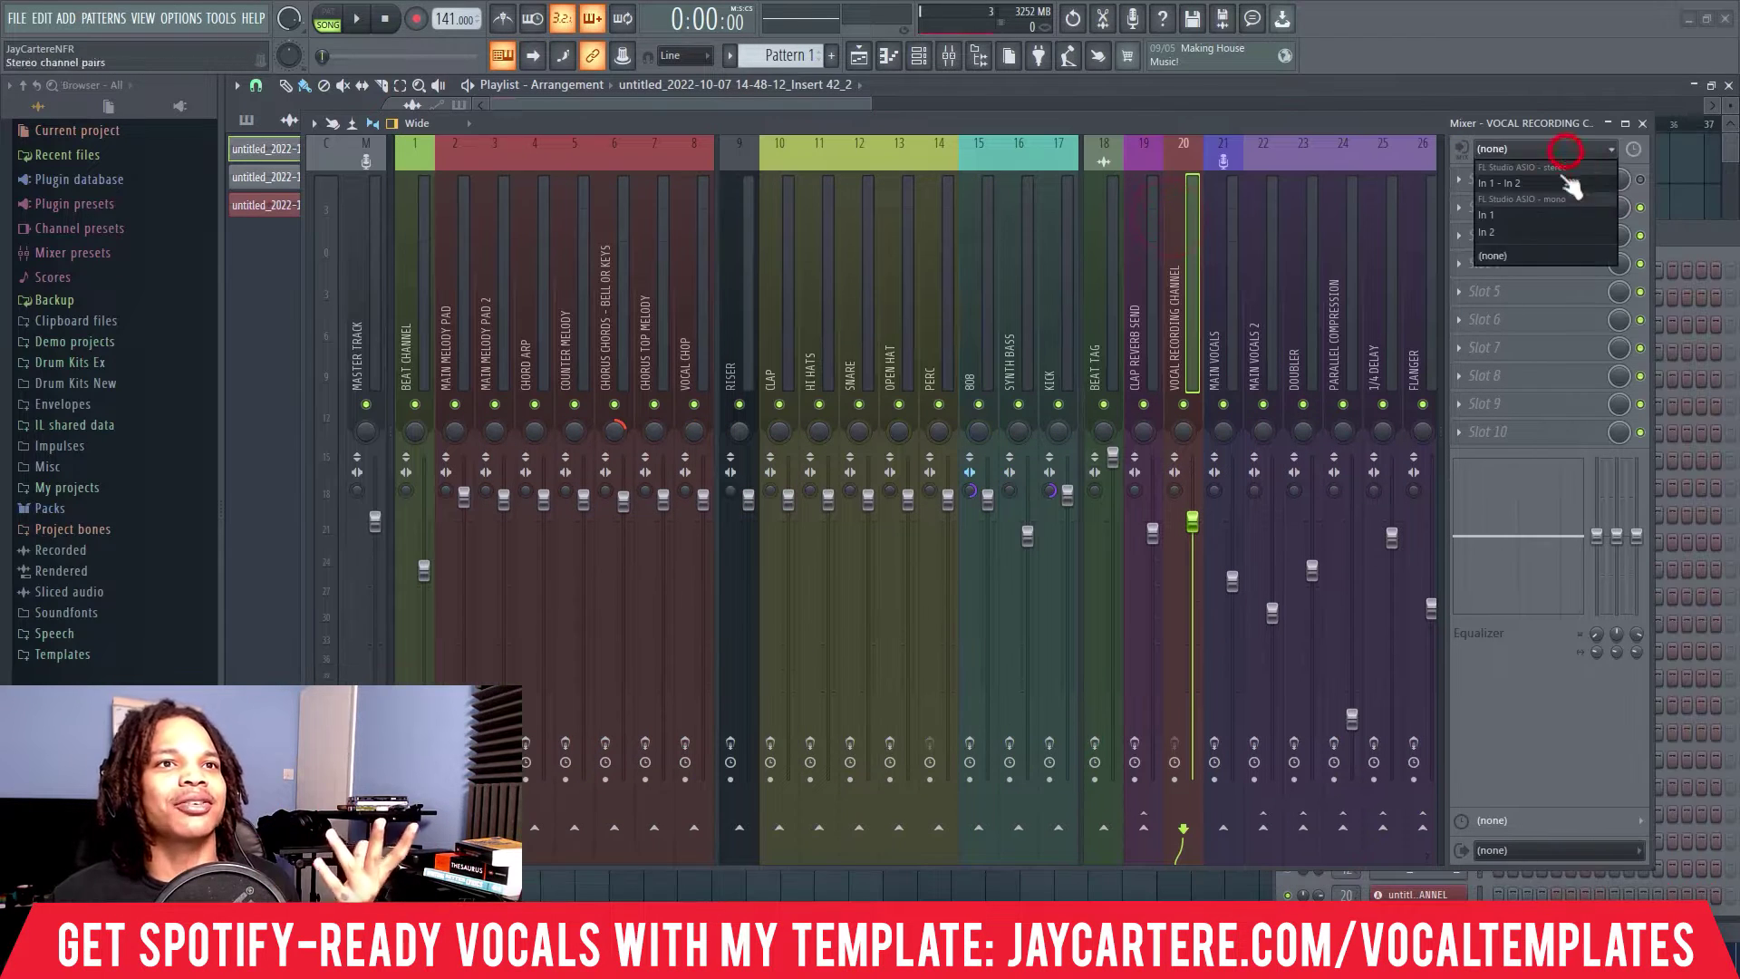
left_click(1518, 217)
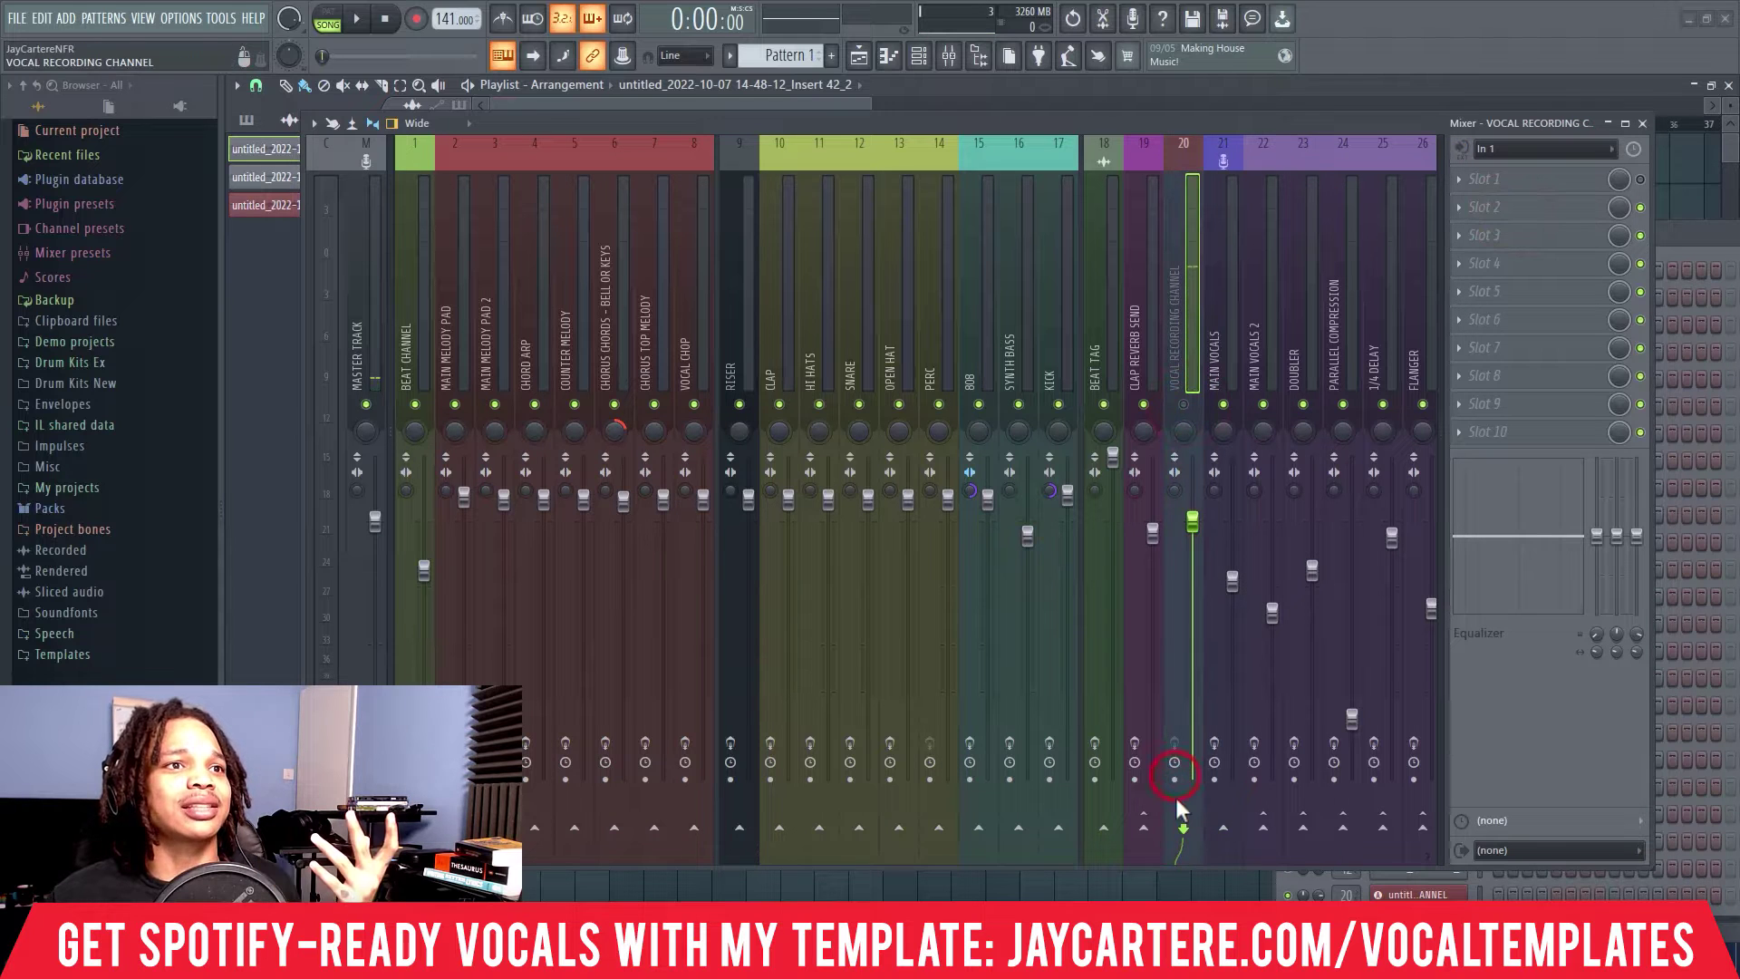
left_click(1172, 780)
left_click_drag(786, 144, 772, 107)
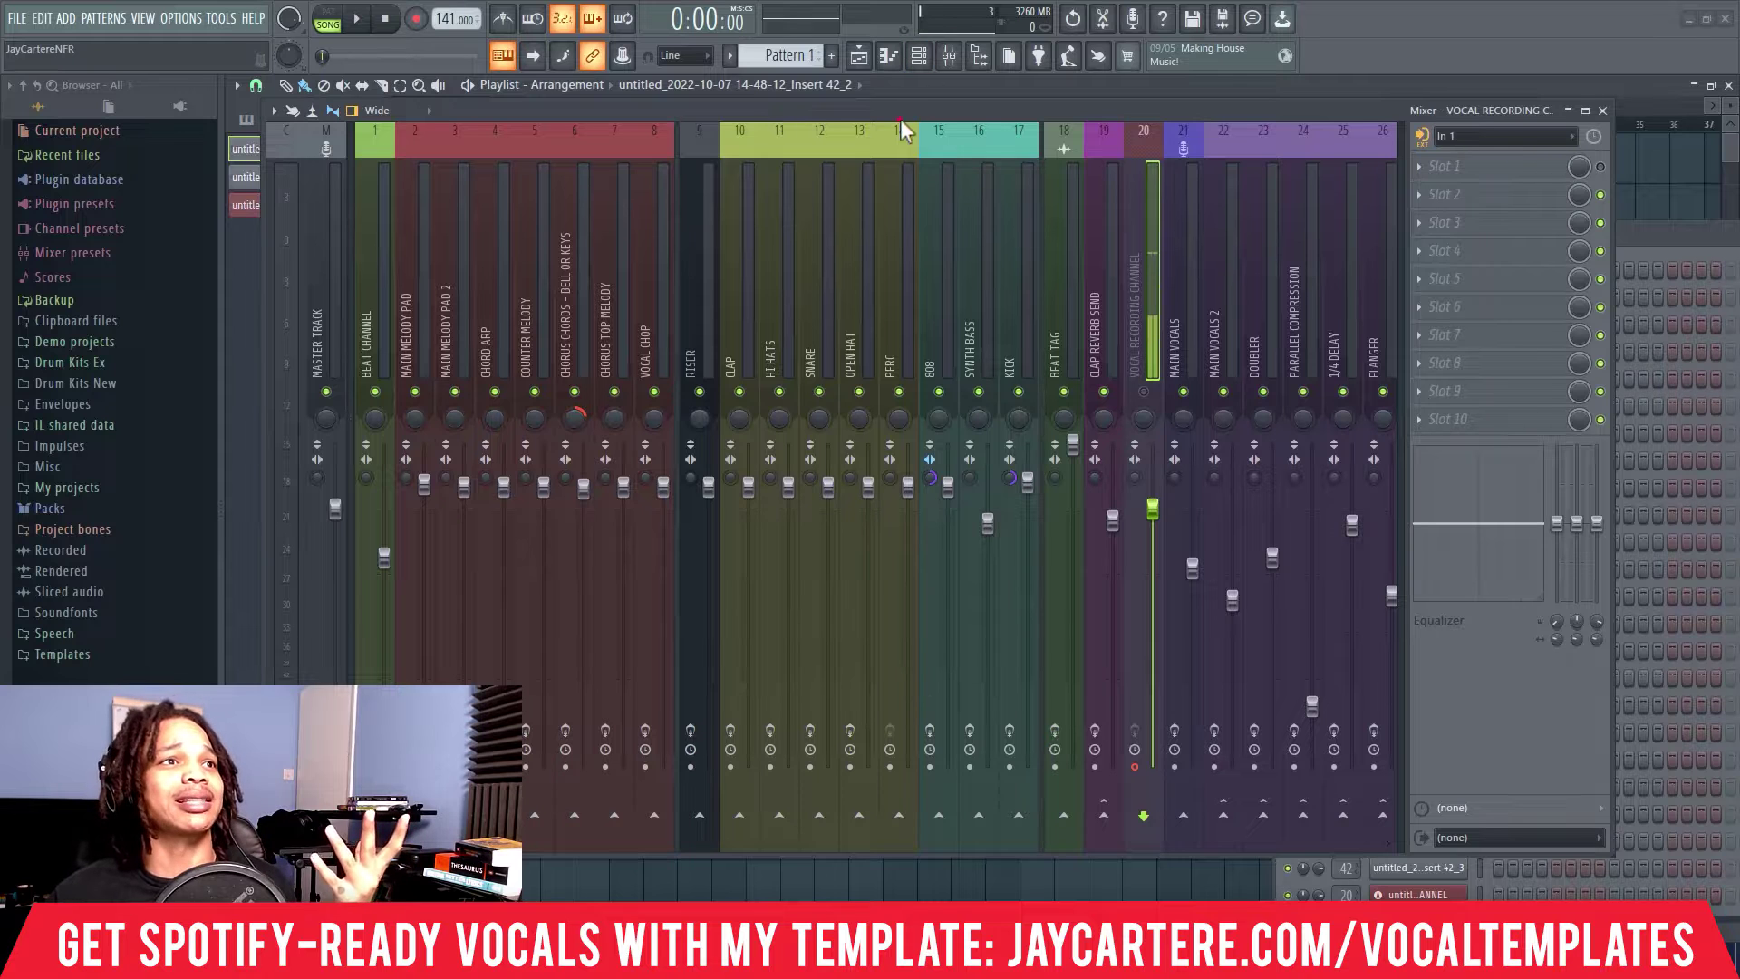
left_click_drag(900, 117, 954, 180)
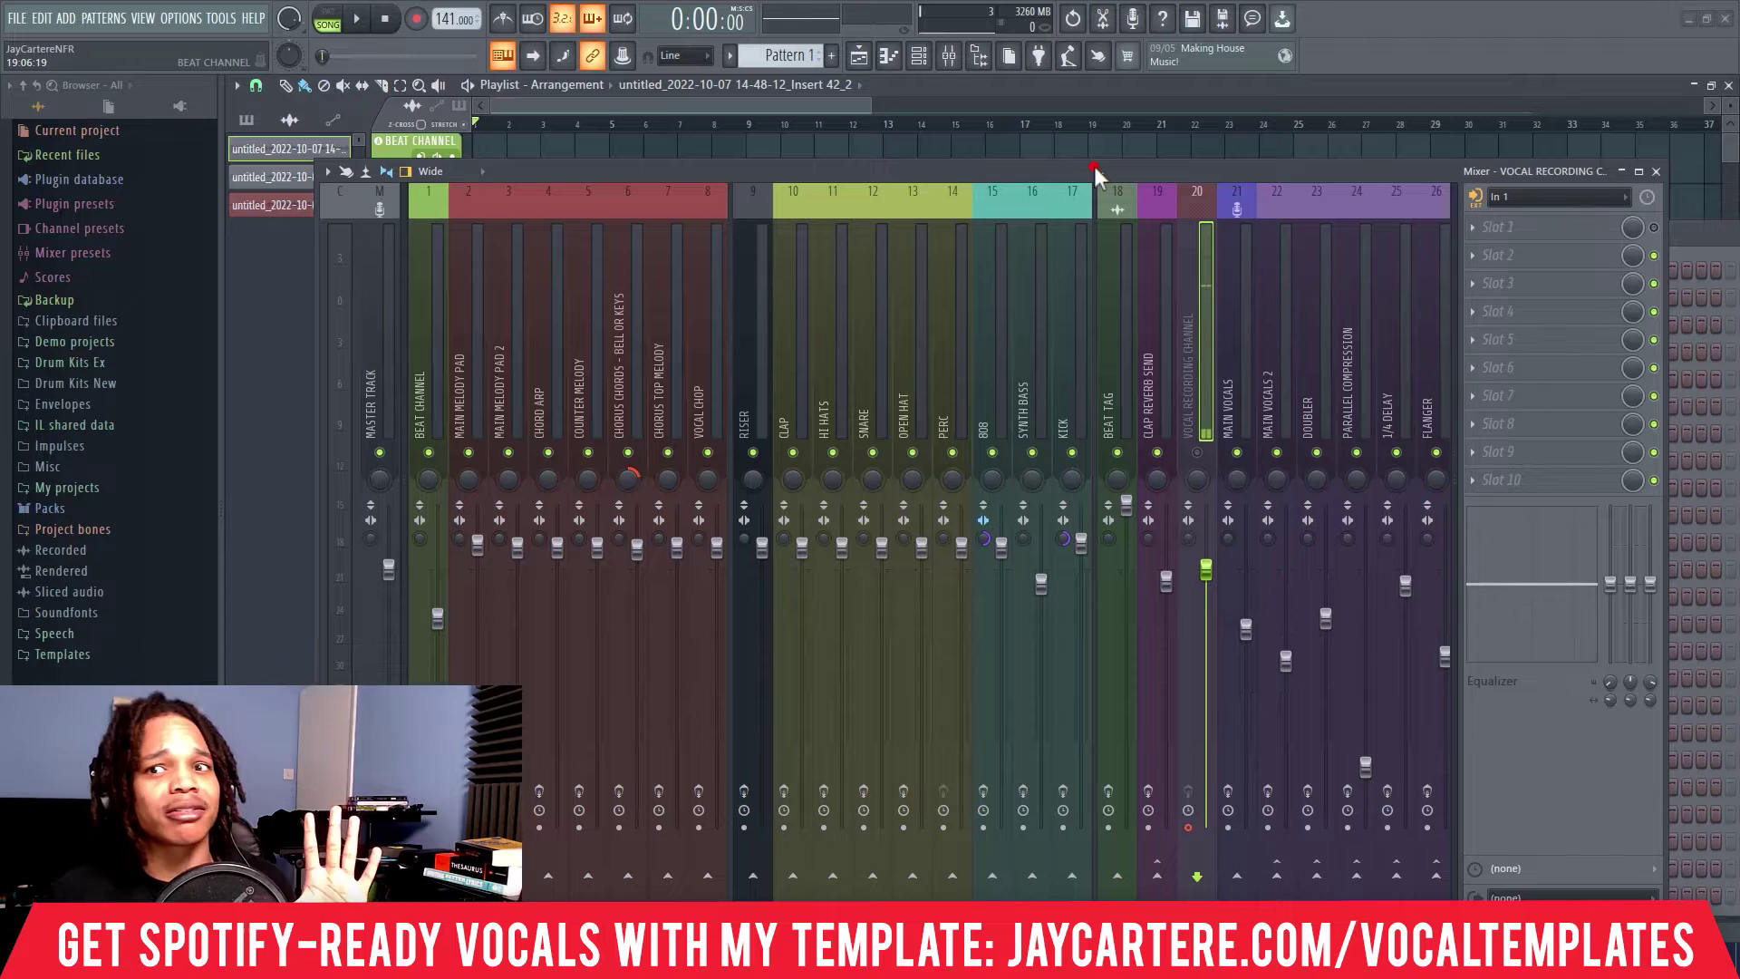
Route the Vocal Recording Channel's output to the MAIN VOCALS bus.
left_click_drag(1093, 162, 1097, 96)
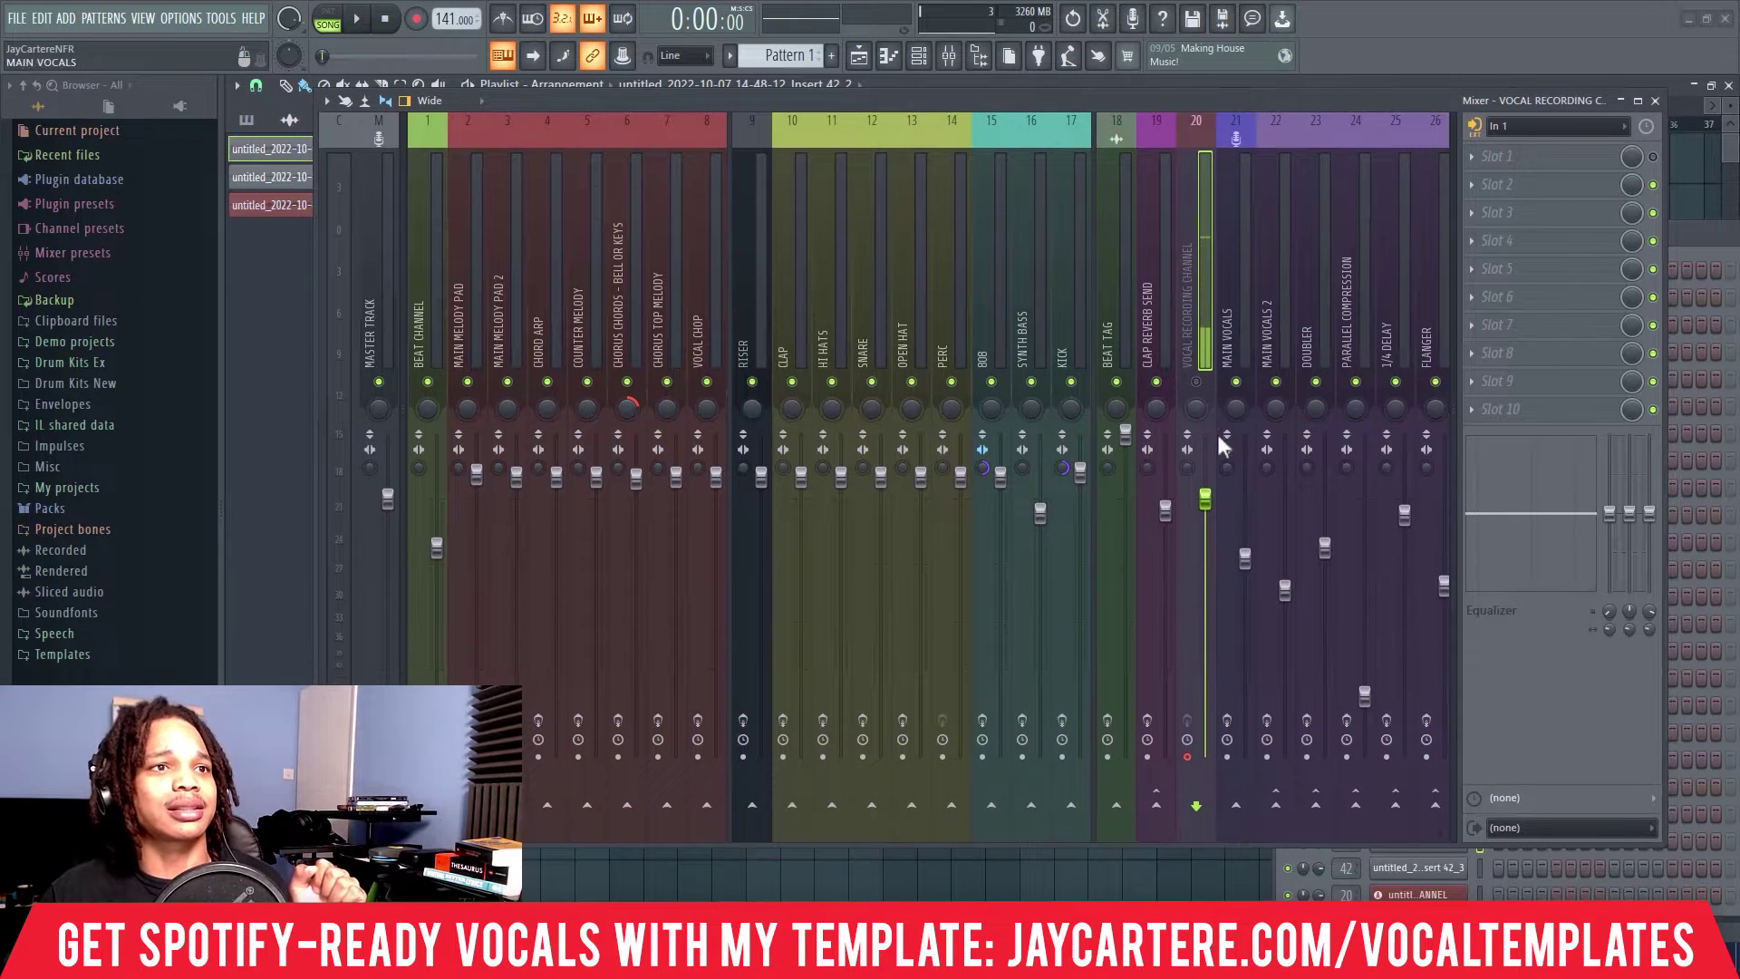
left_click_drag(1138, 100, 1078, 127)
left_click(1185, 259)
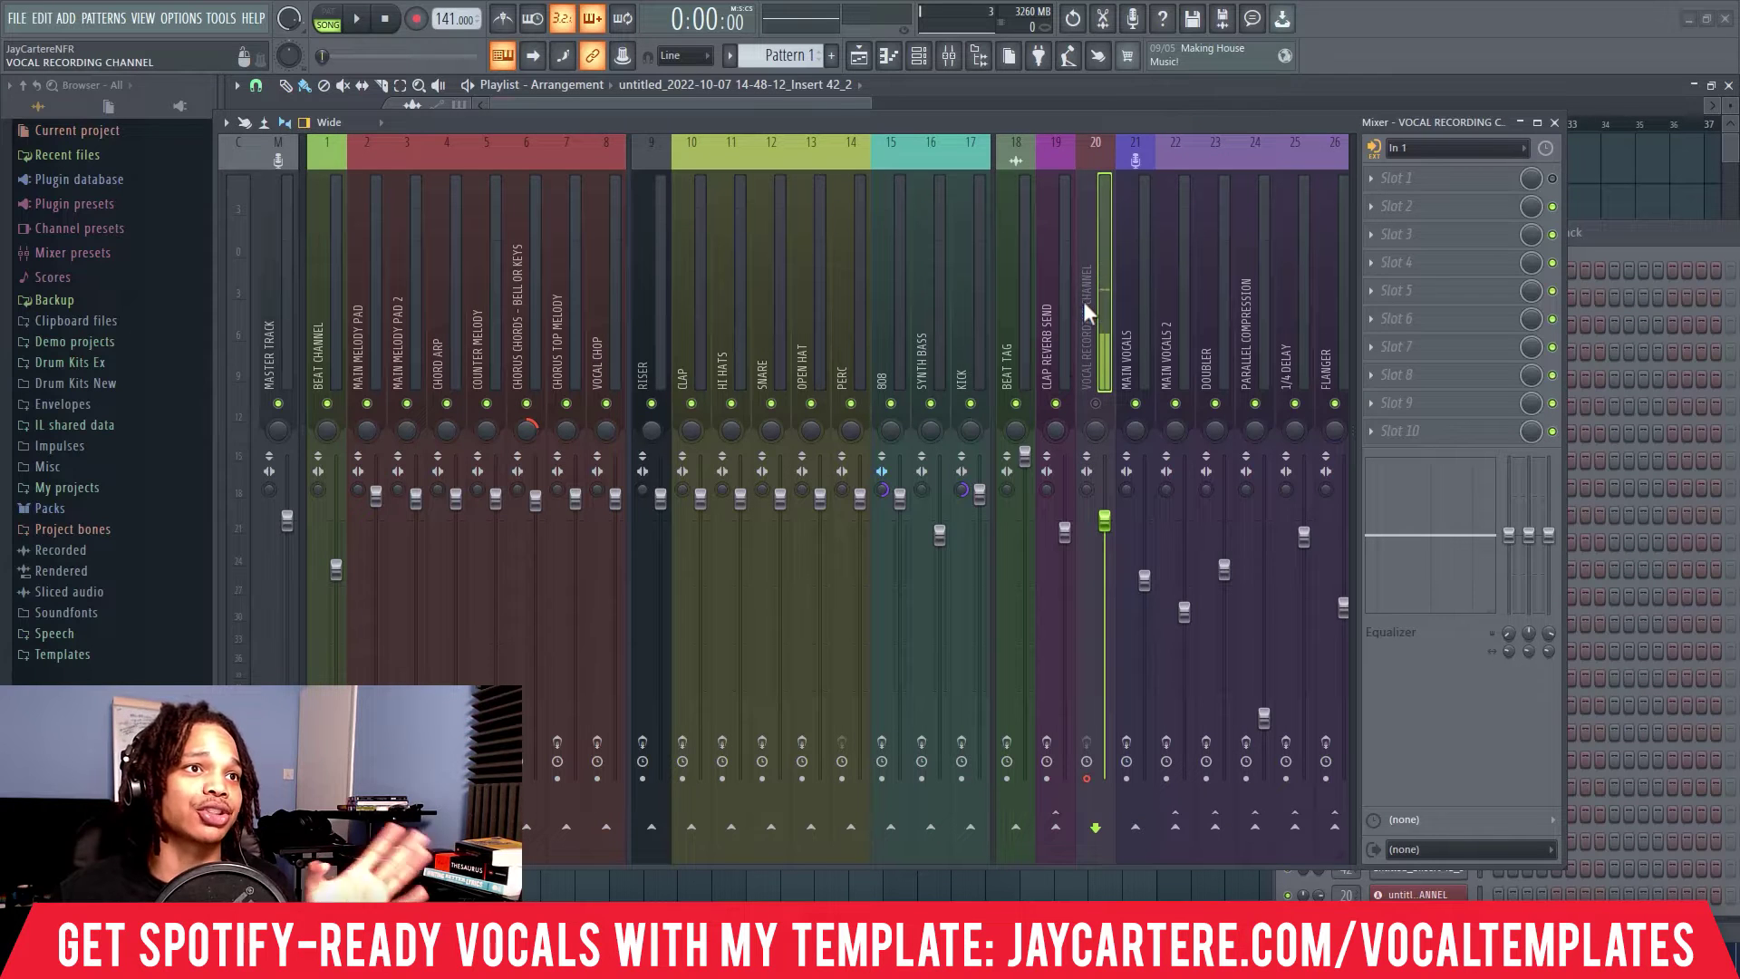
left_click(1135, 828)
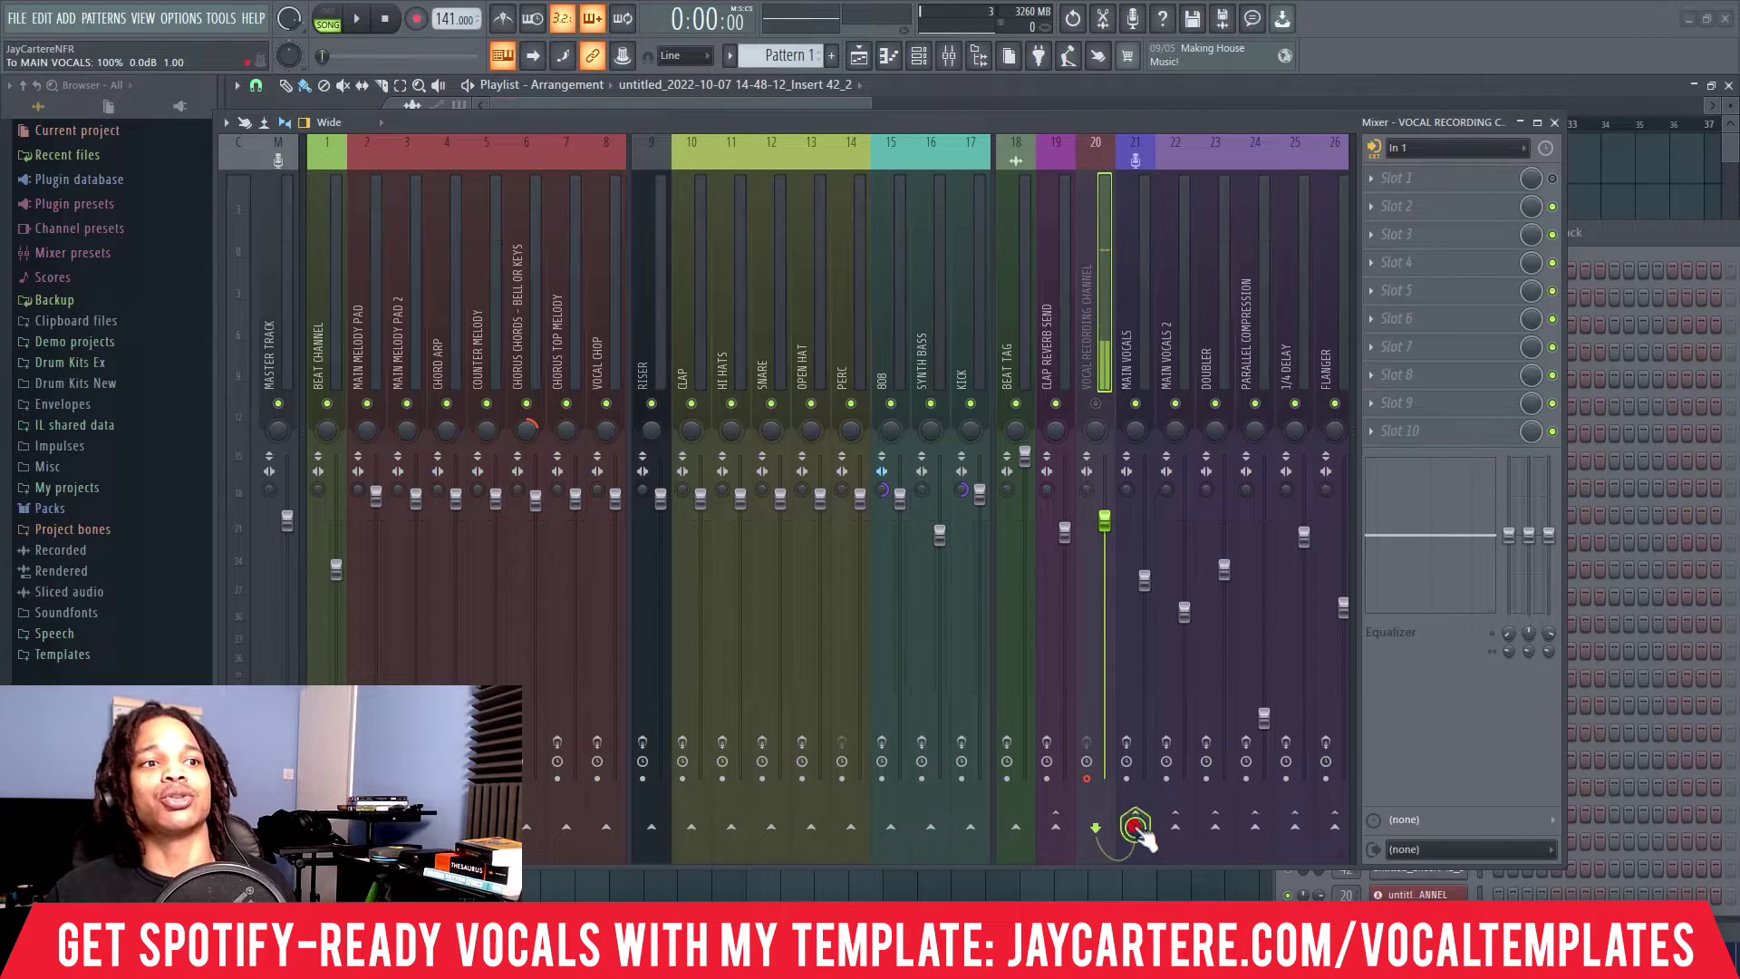
Mute the MAIN VOCALS channel, place the mixer beside the playlist tracks, and play the song.
left_click(1136, 403)
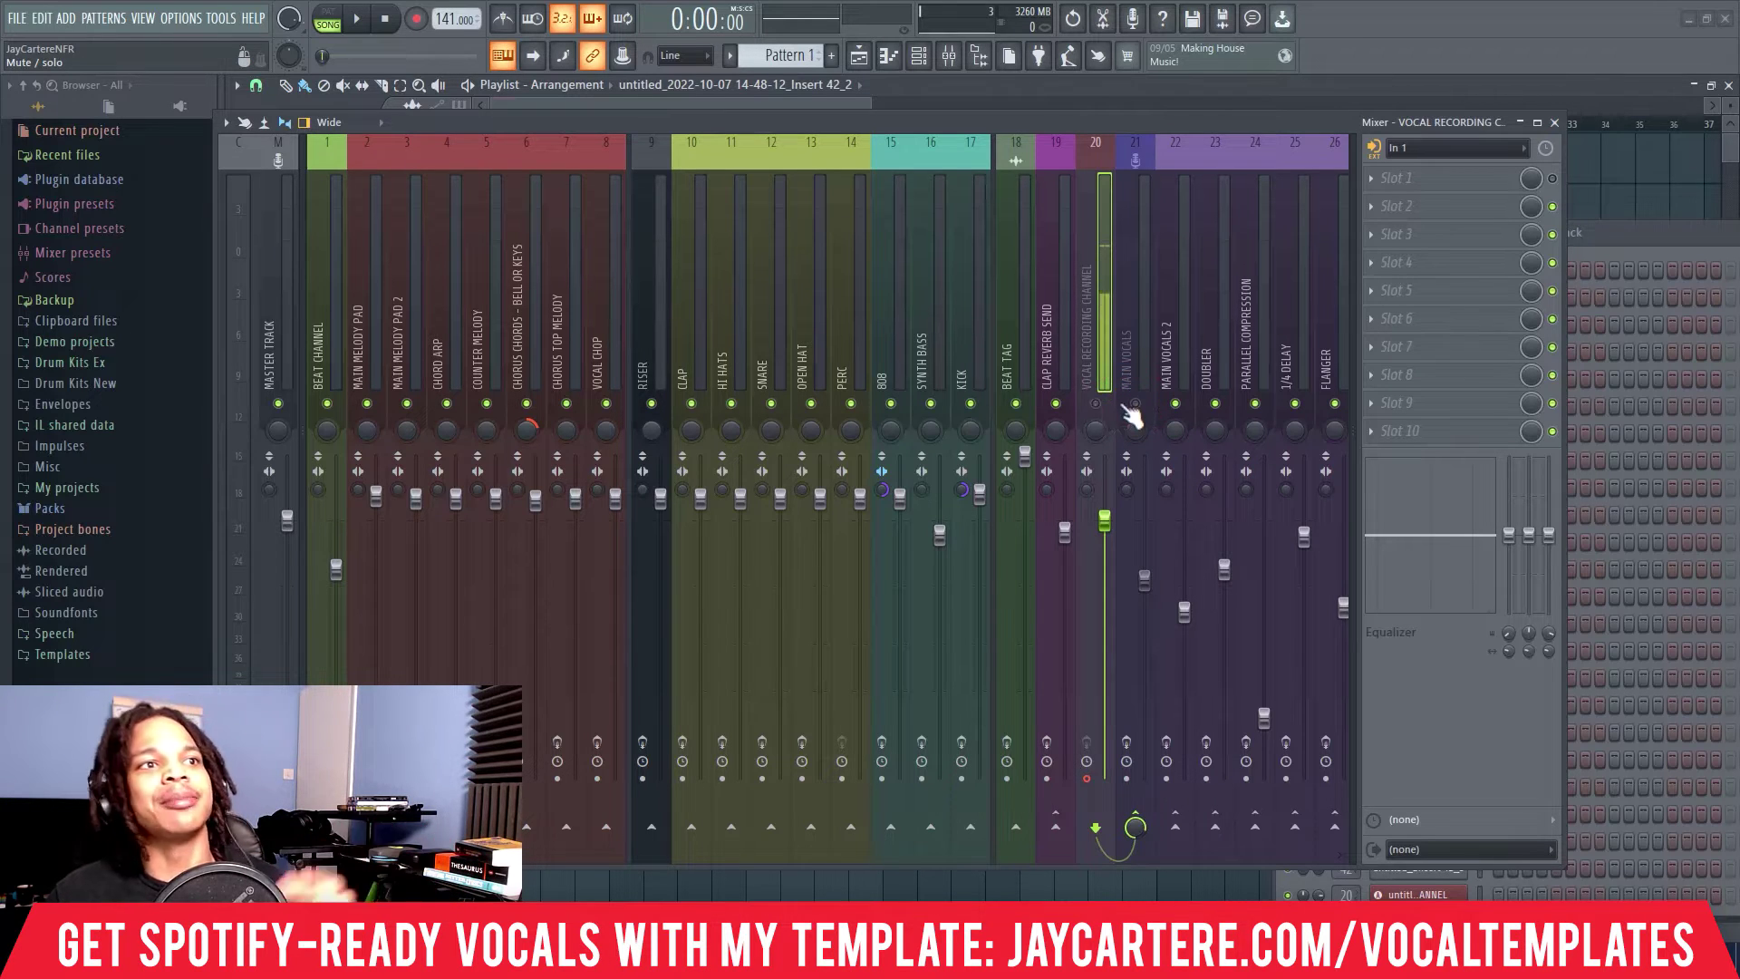
left_click_drag(392, 122, 743, 130)
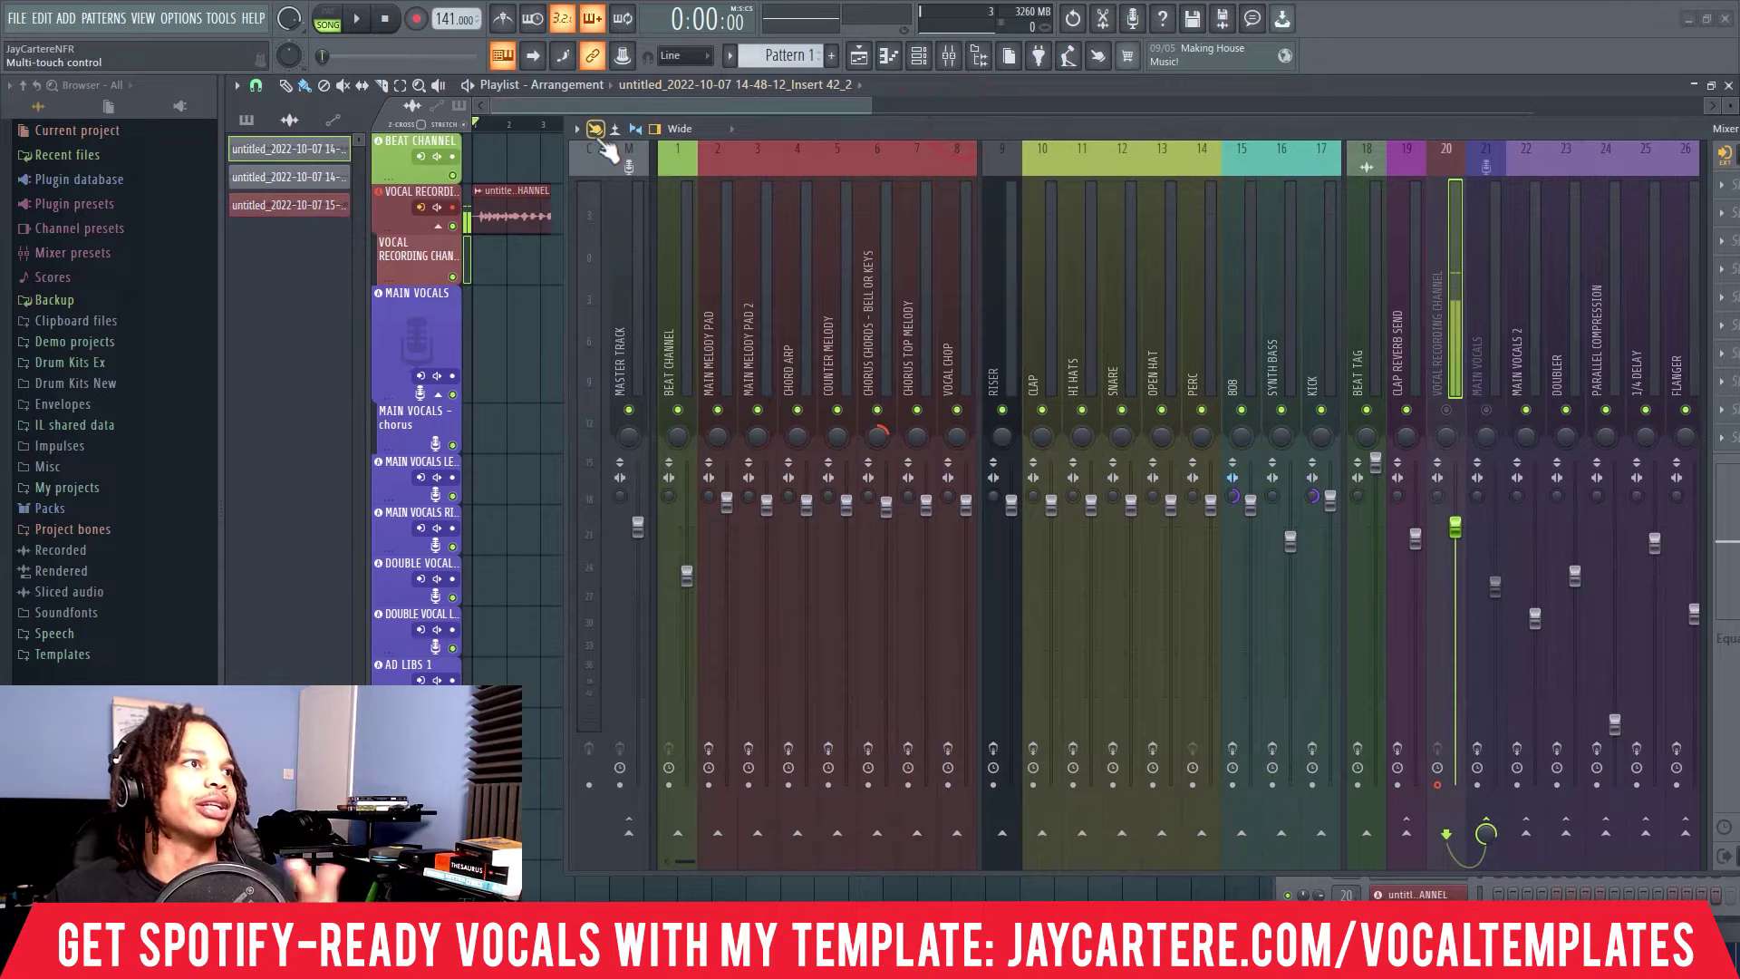
left_click_drag(943, 127, 904, 83)
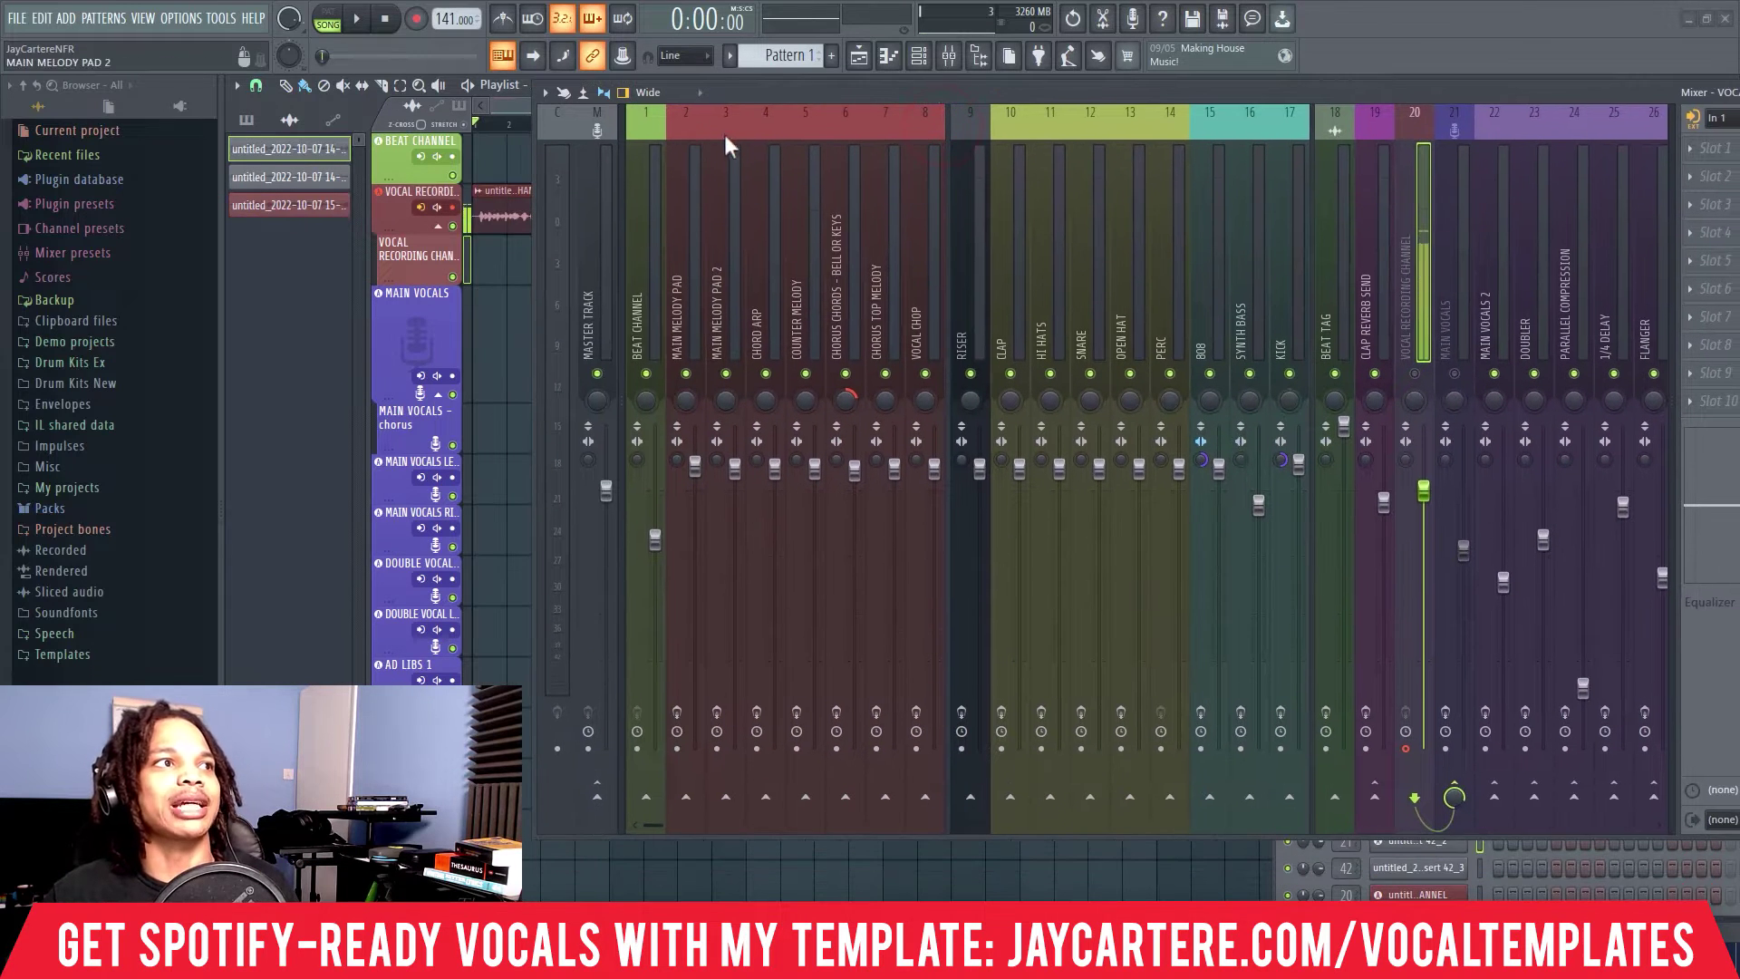
key("space")
left_click_drag(1047, 85, 916, 82)
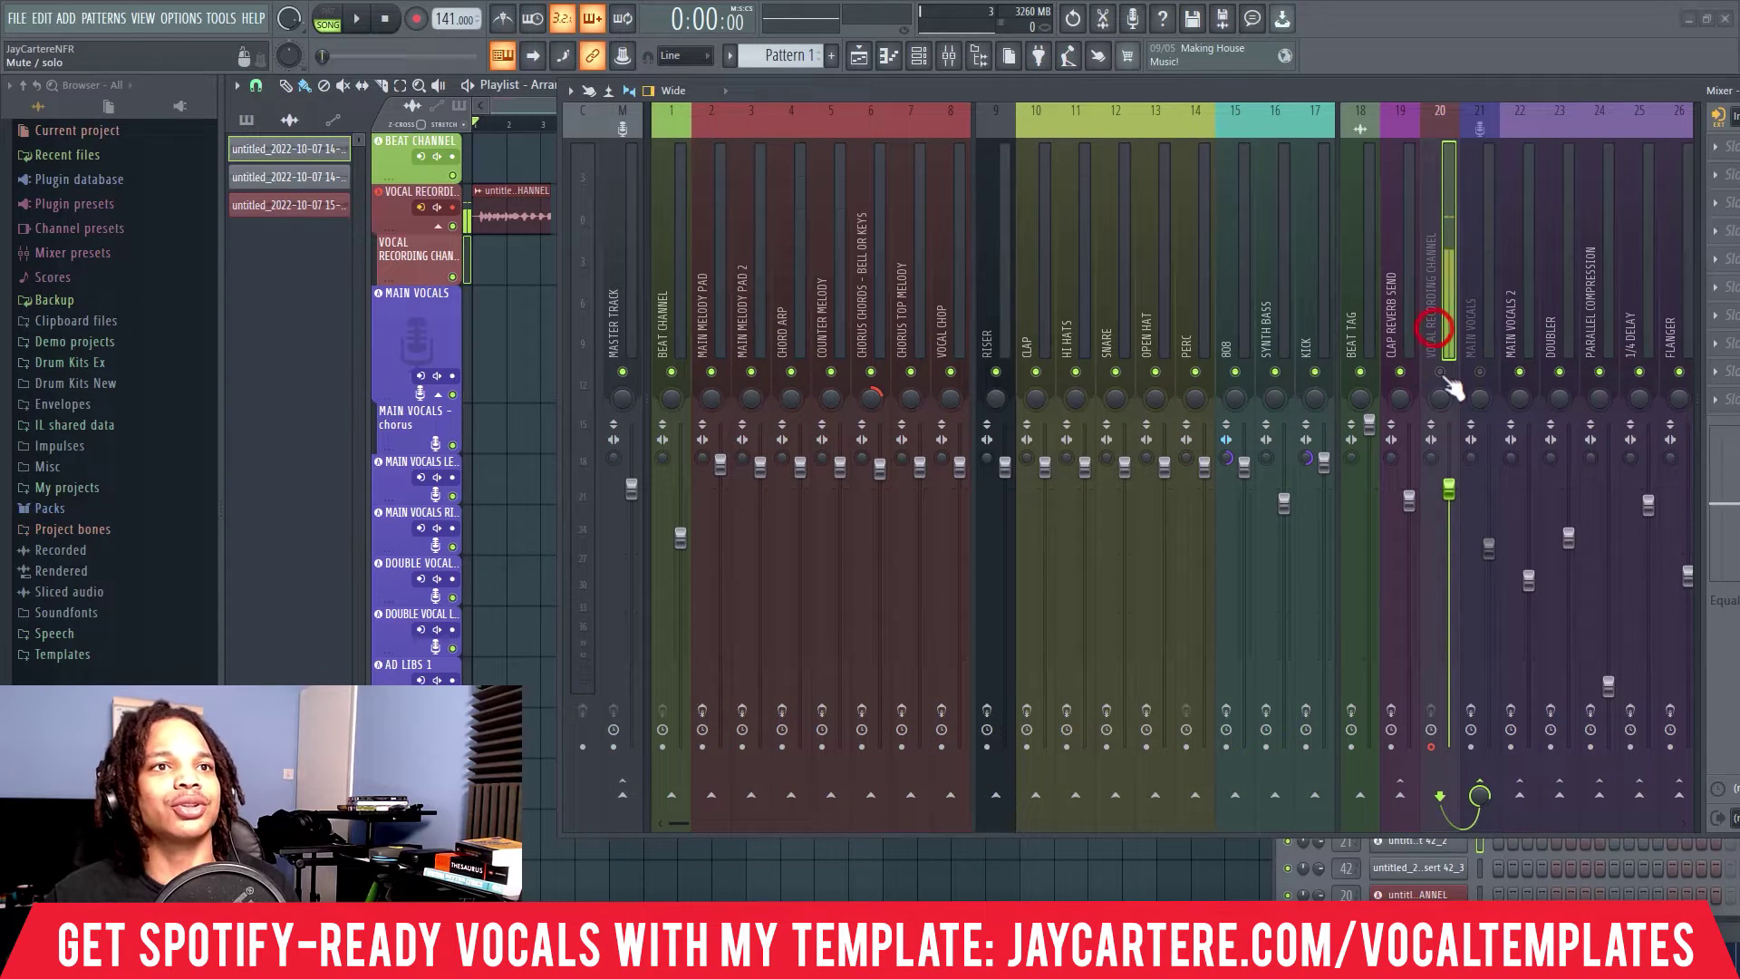
Toggle the send to MAIN VOCALS, unmute tracks 21 and 20, and play the song.
left_click(1480, 797)
left_click(1481, 797)
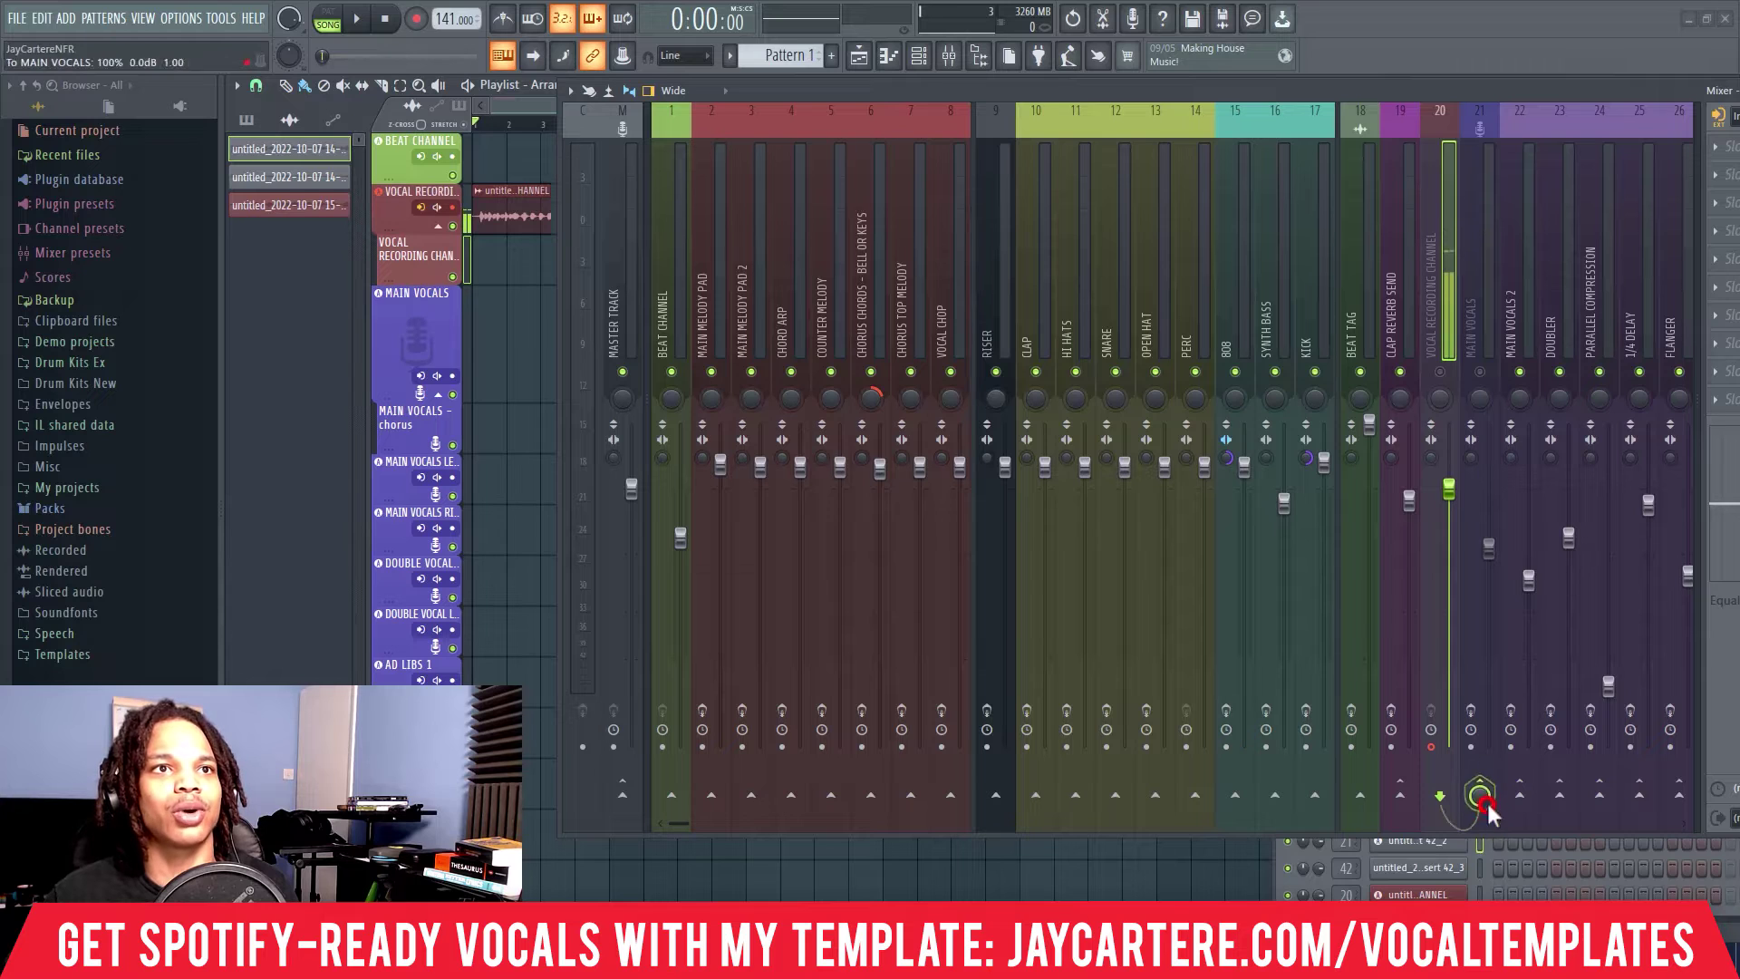
left_click(1479, 372)
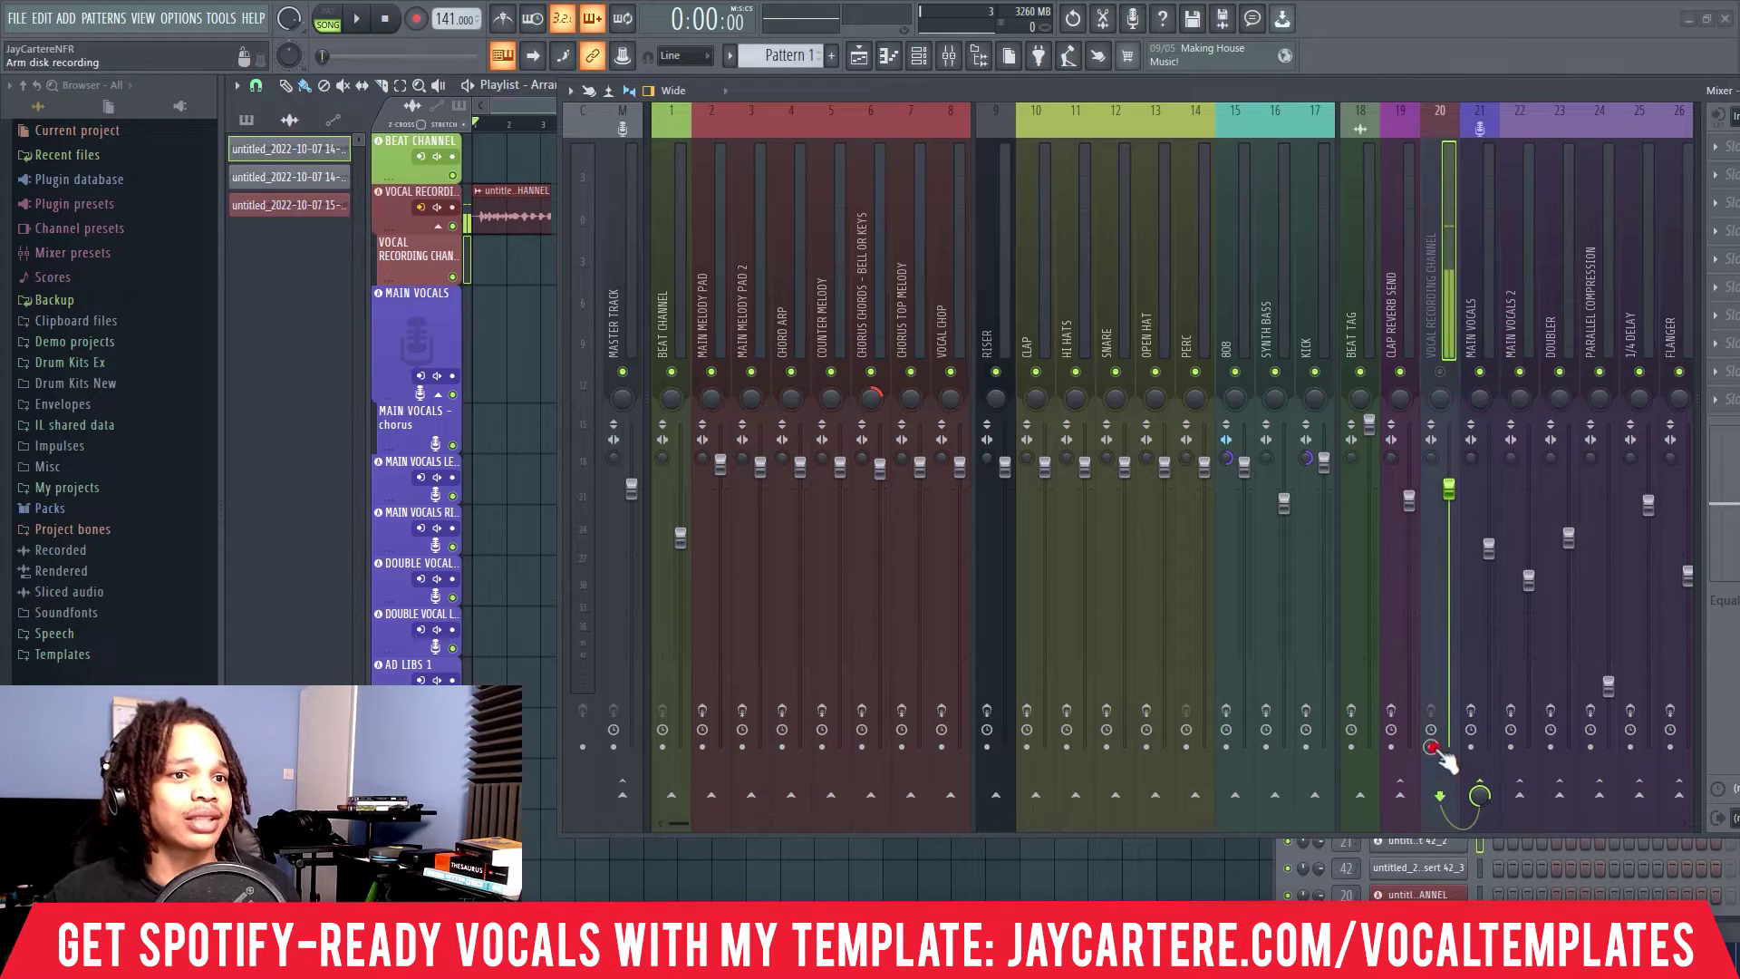
left_click(1441, 371)
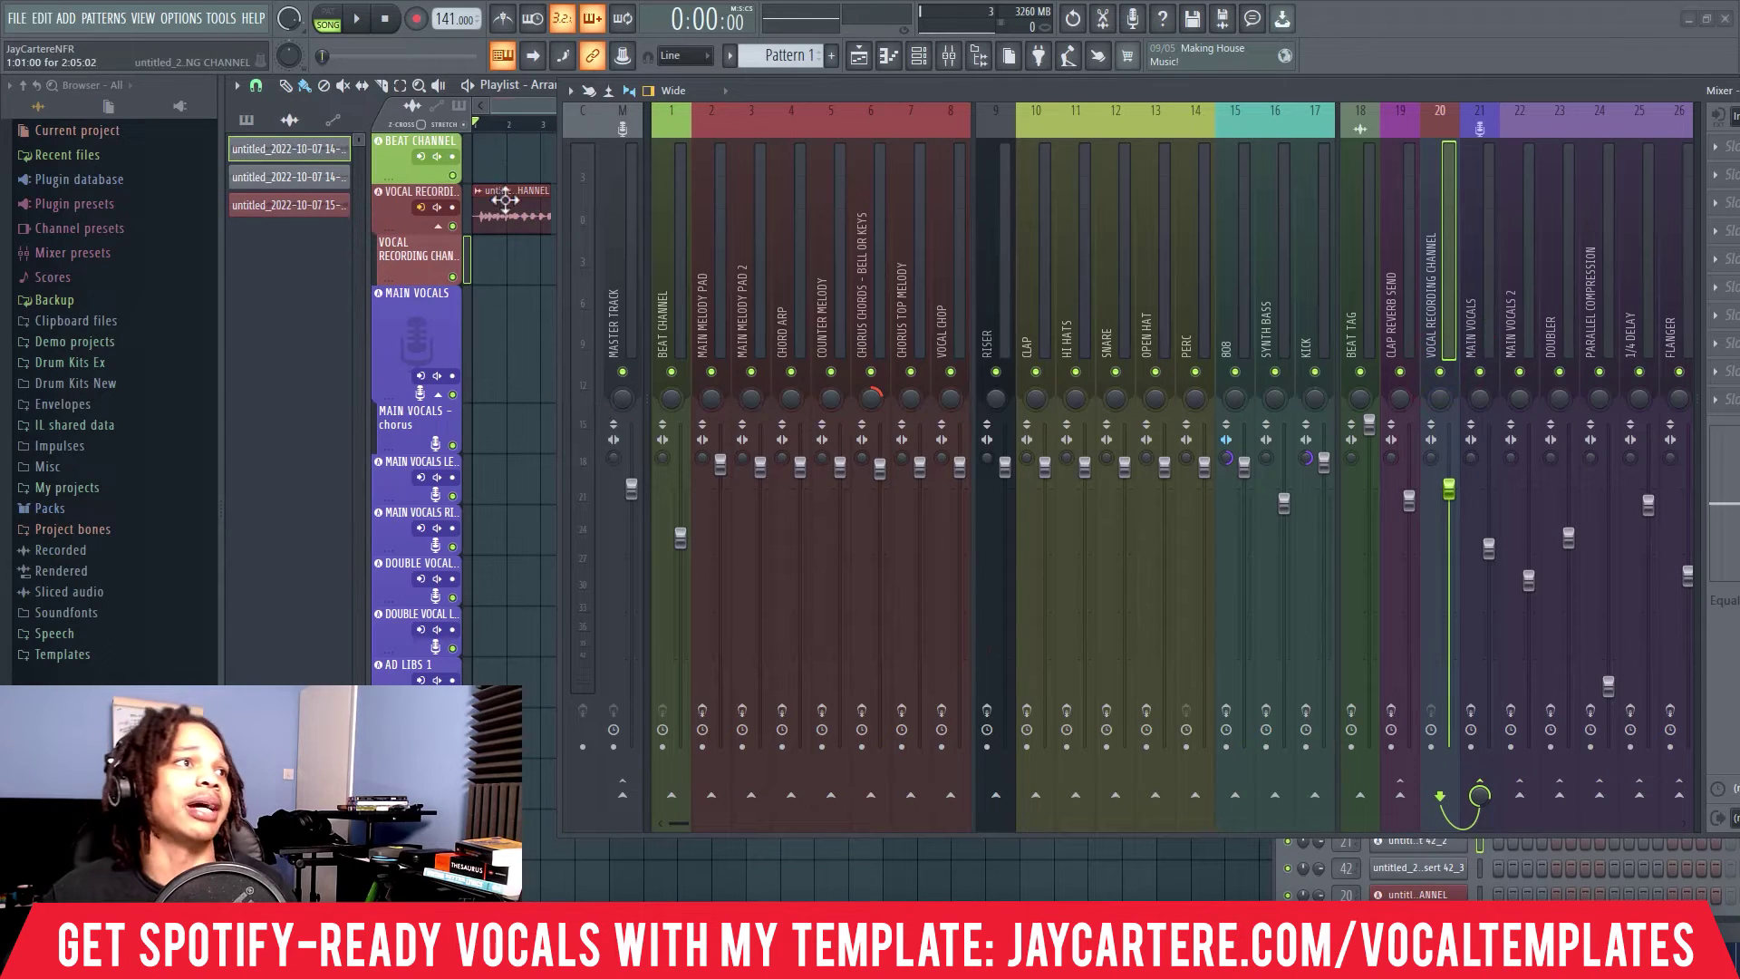
key("space")
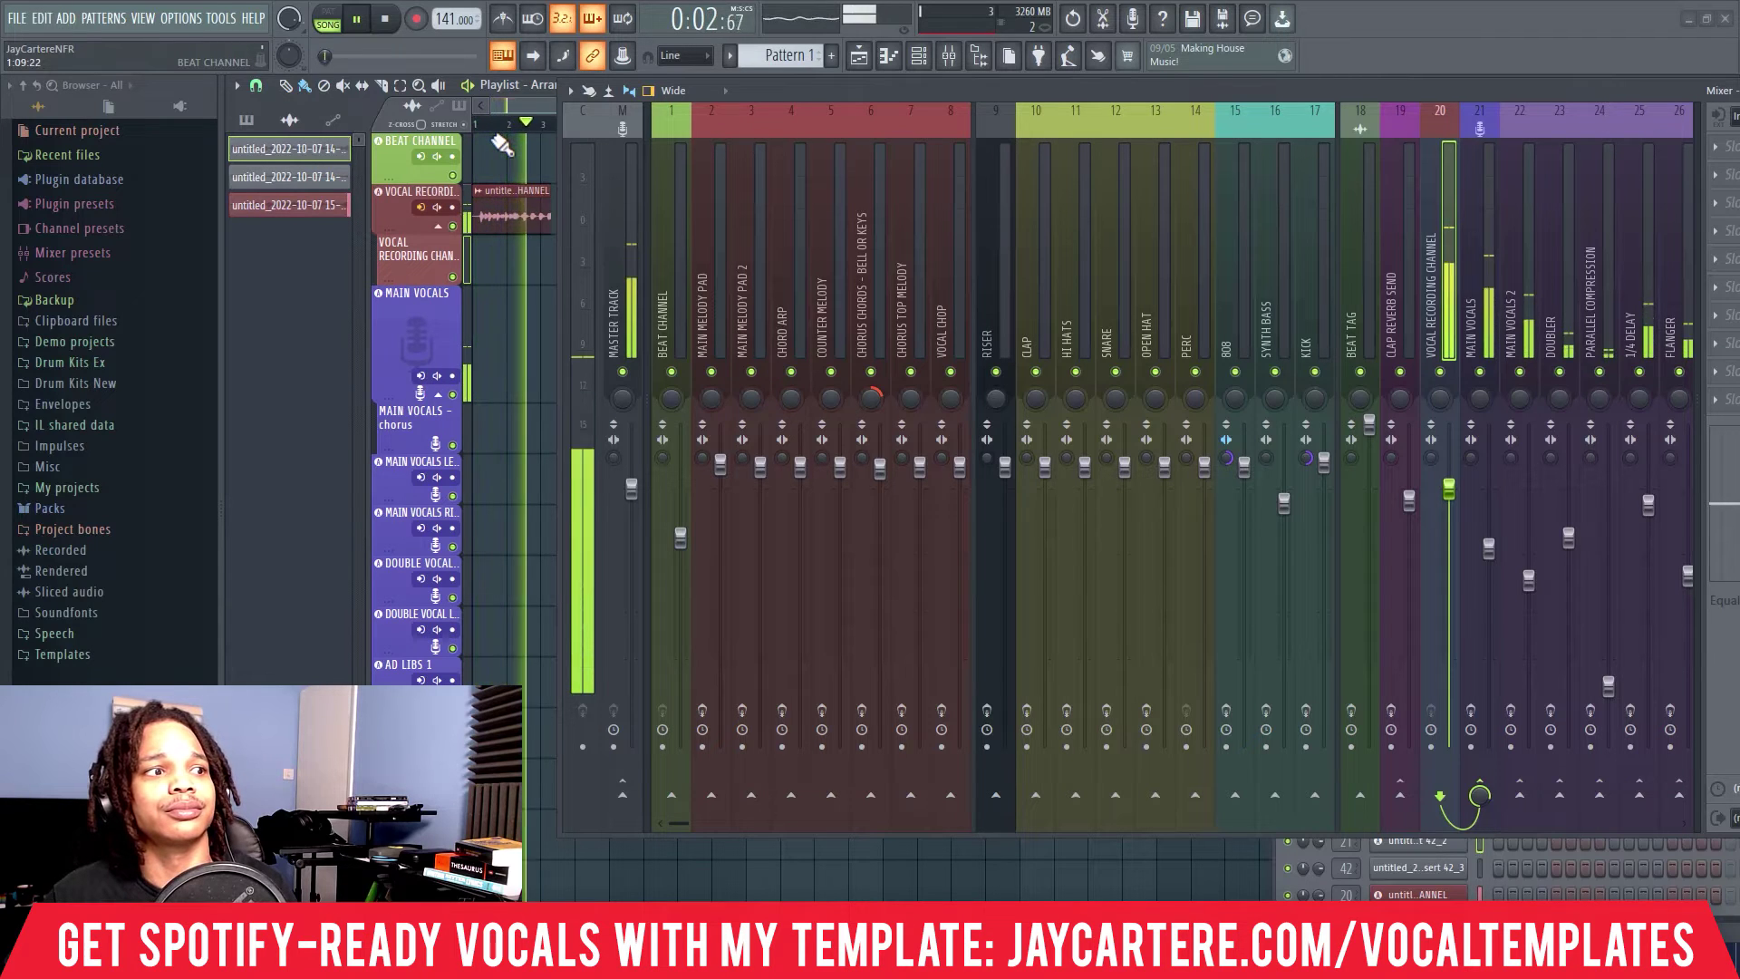
key("space")
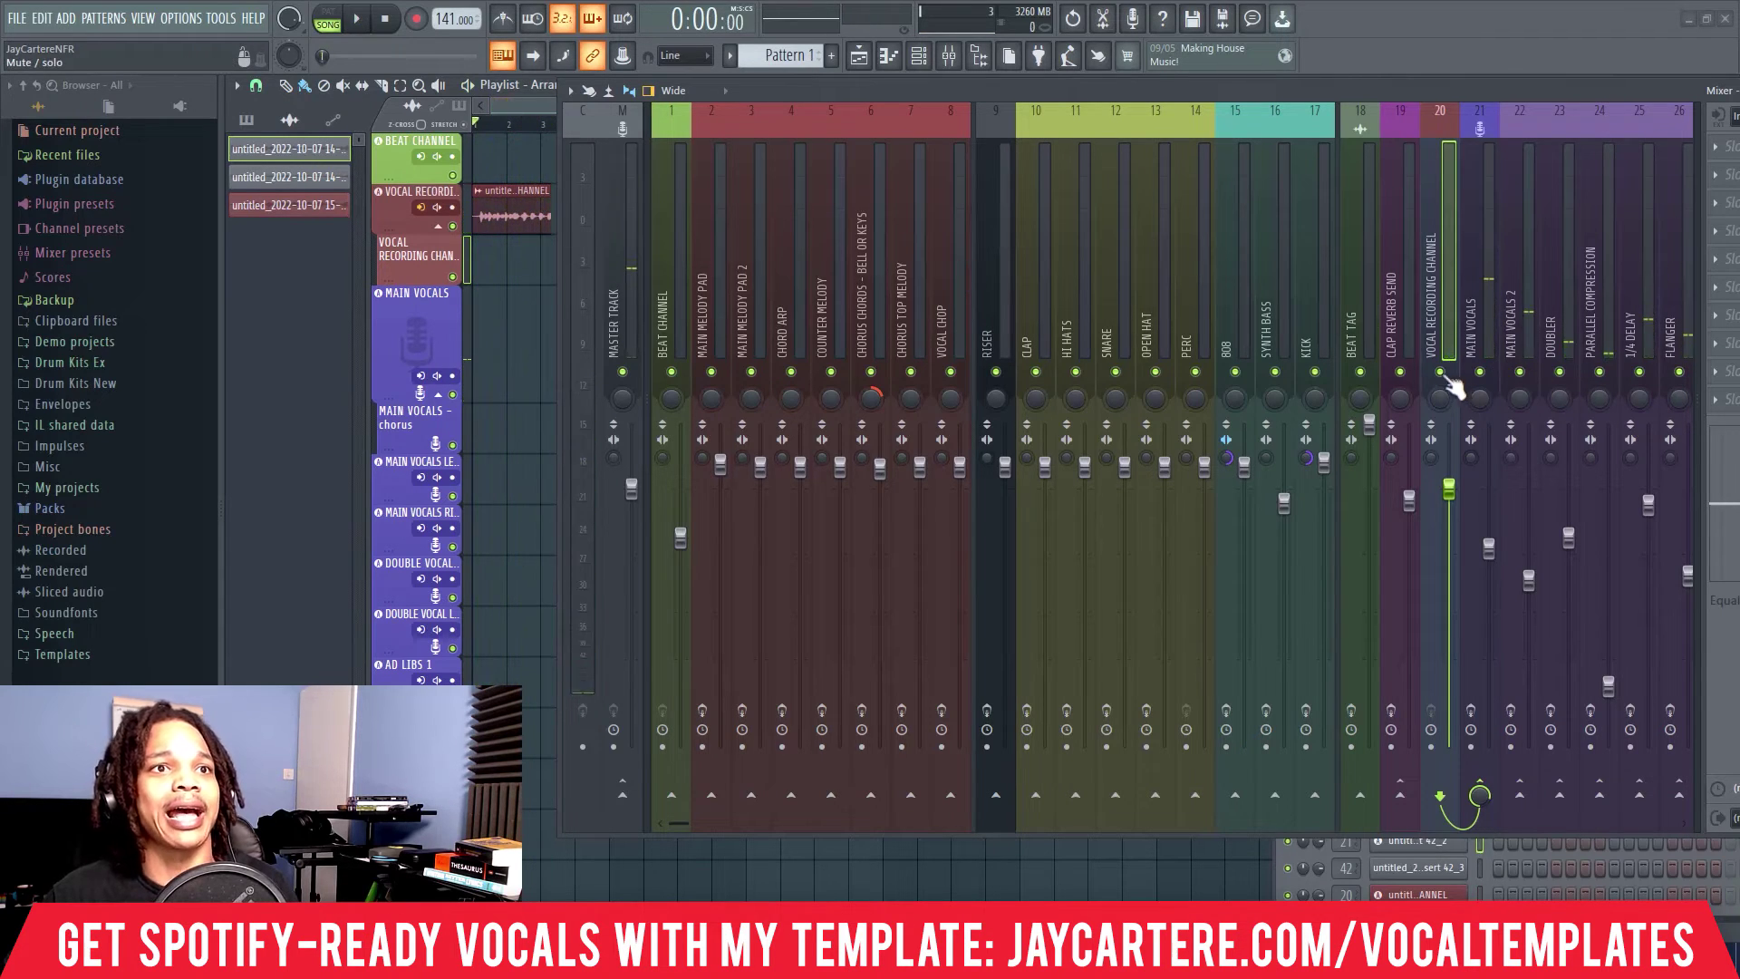
Mute MAIN VOCALS and replay, then delete the old vocal clip and disk-arm track 20.
left_click(1481, 373)
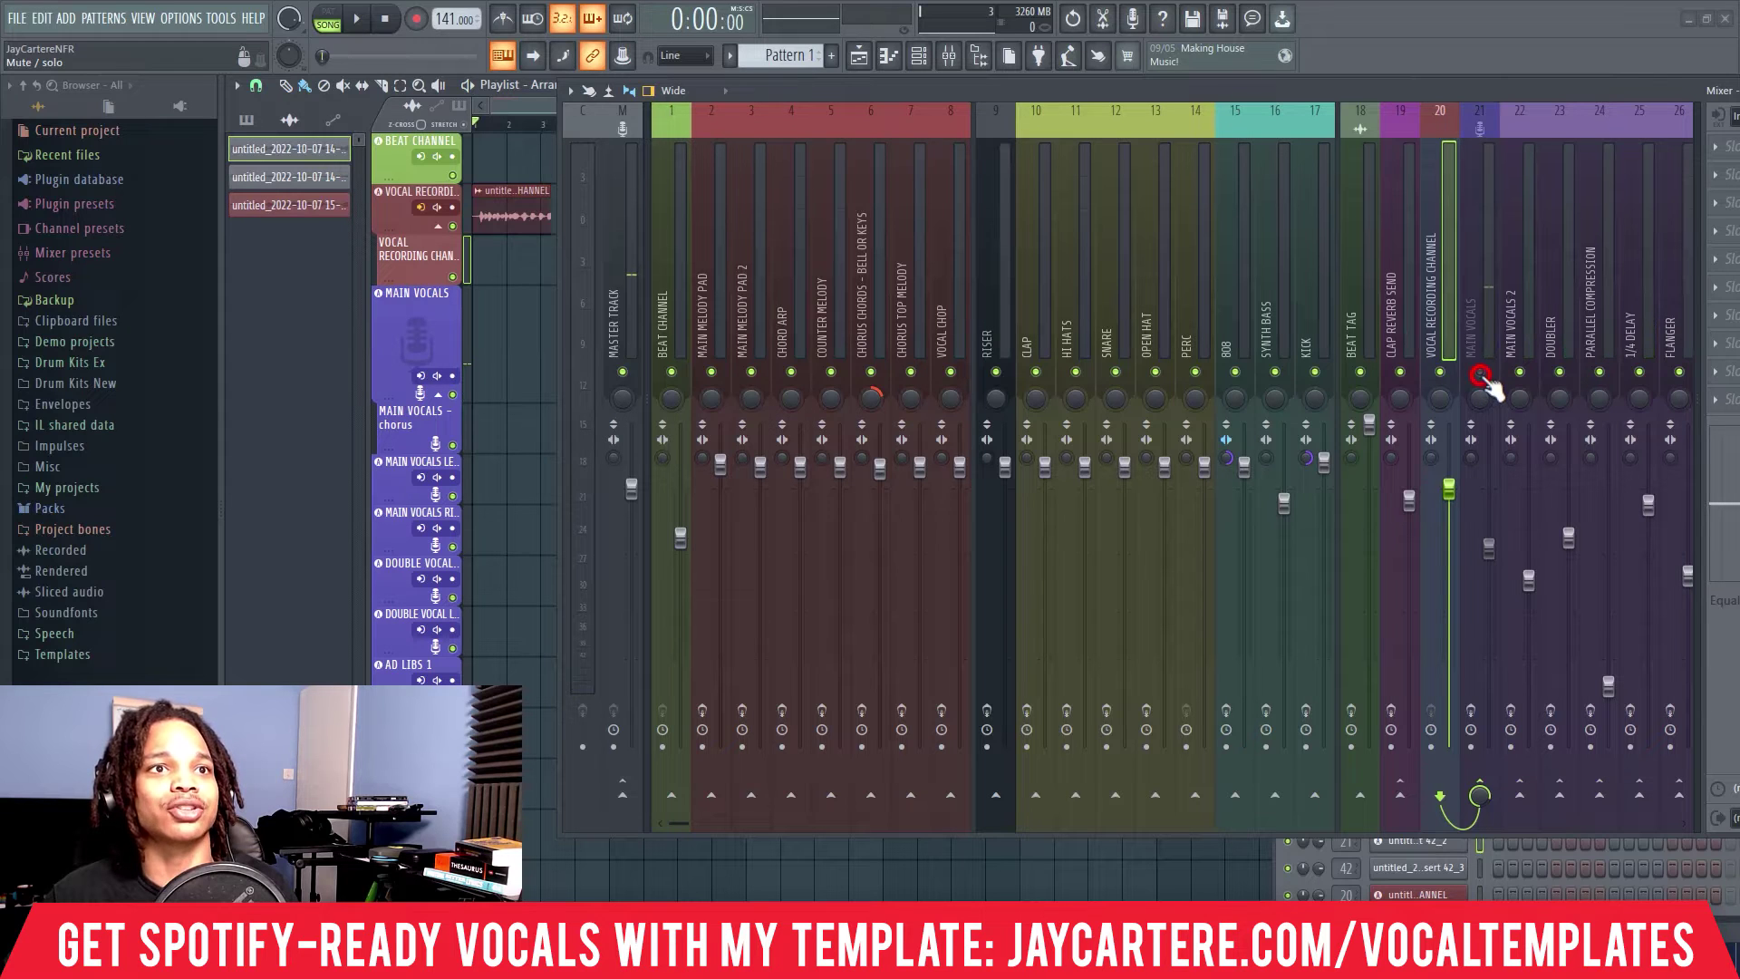
key("space")
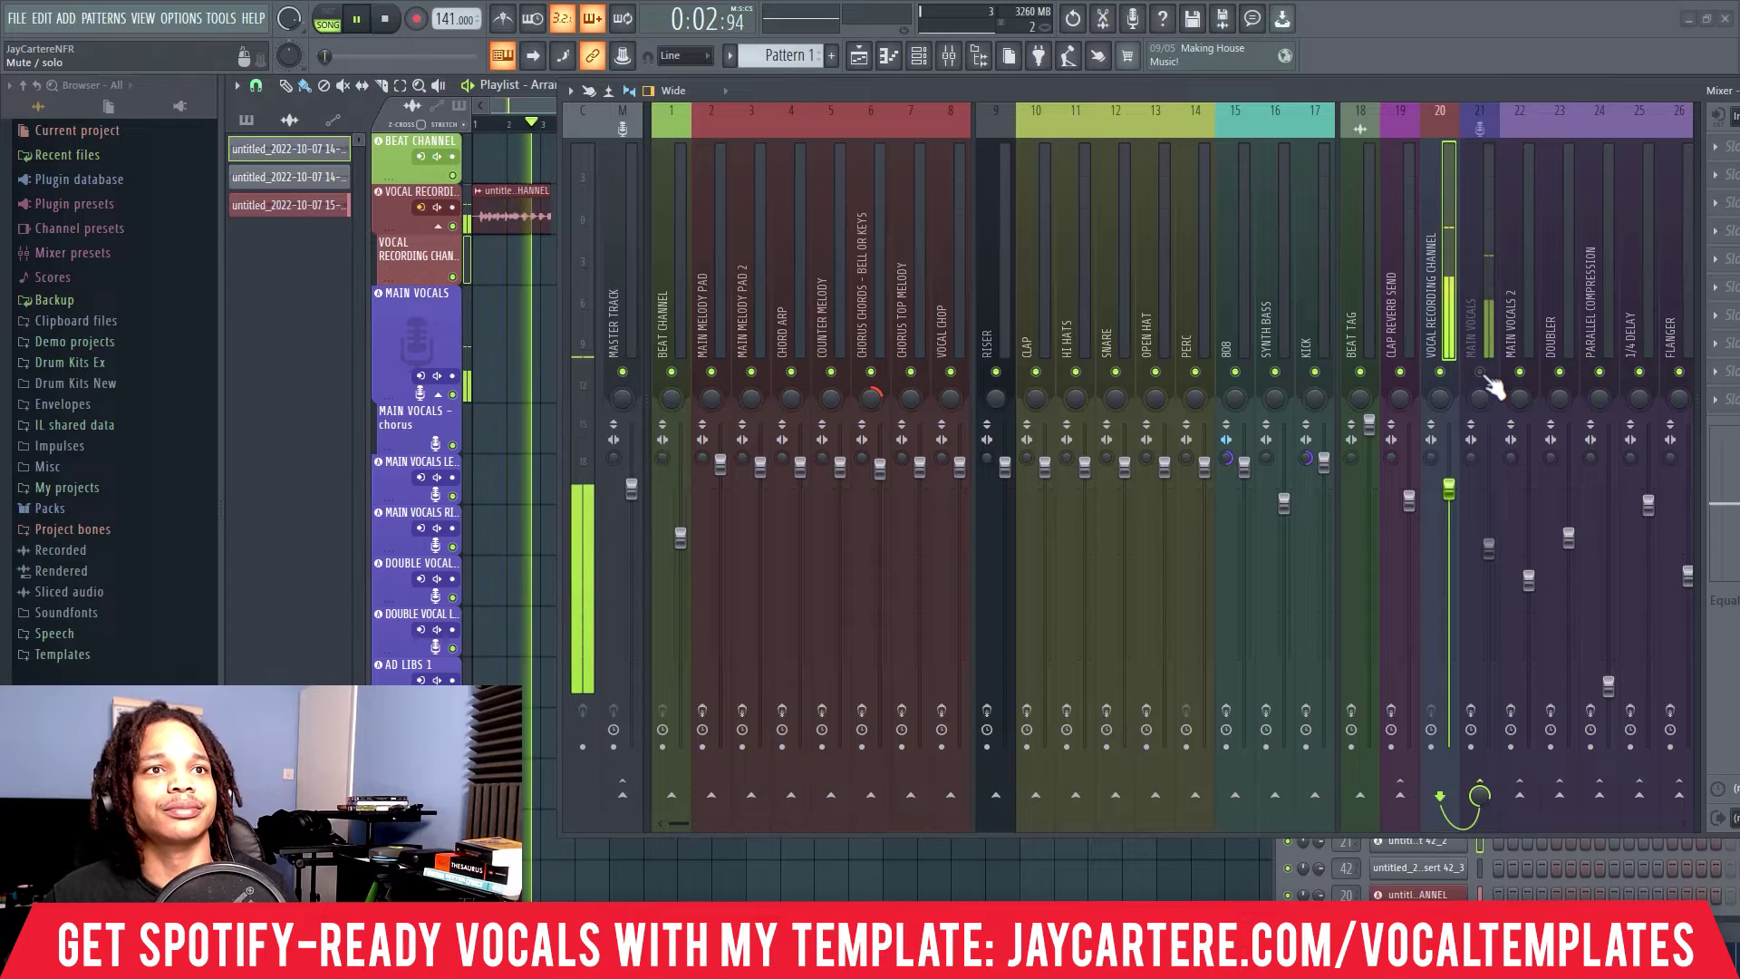
key("space")
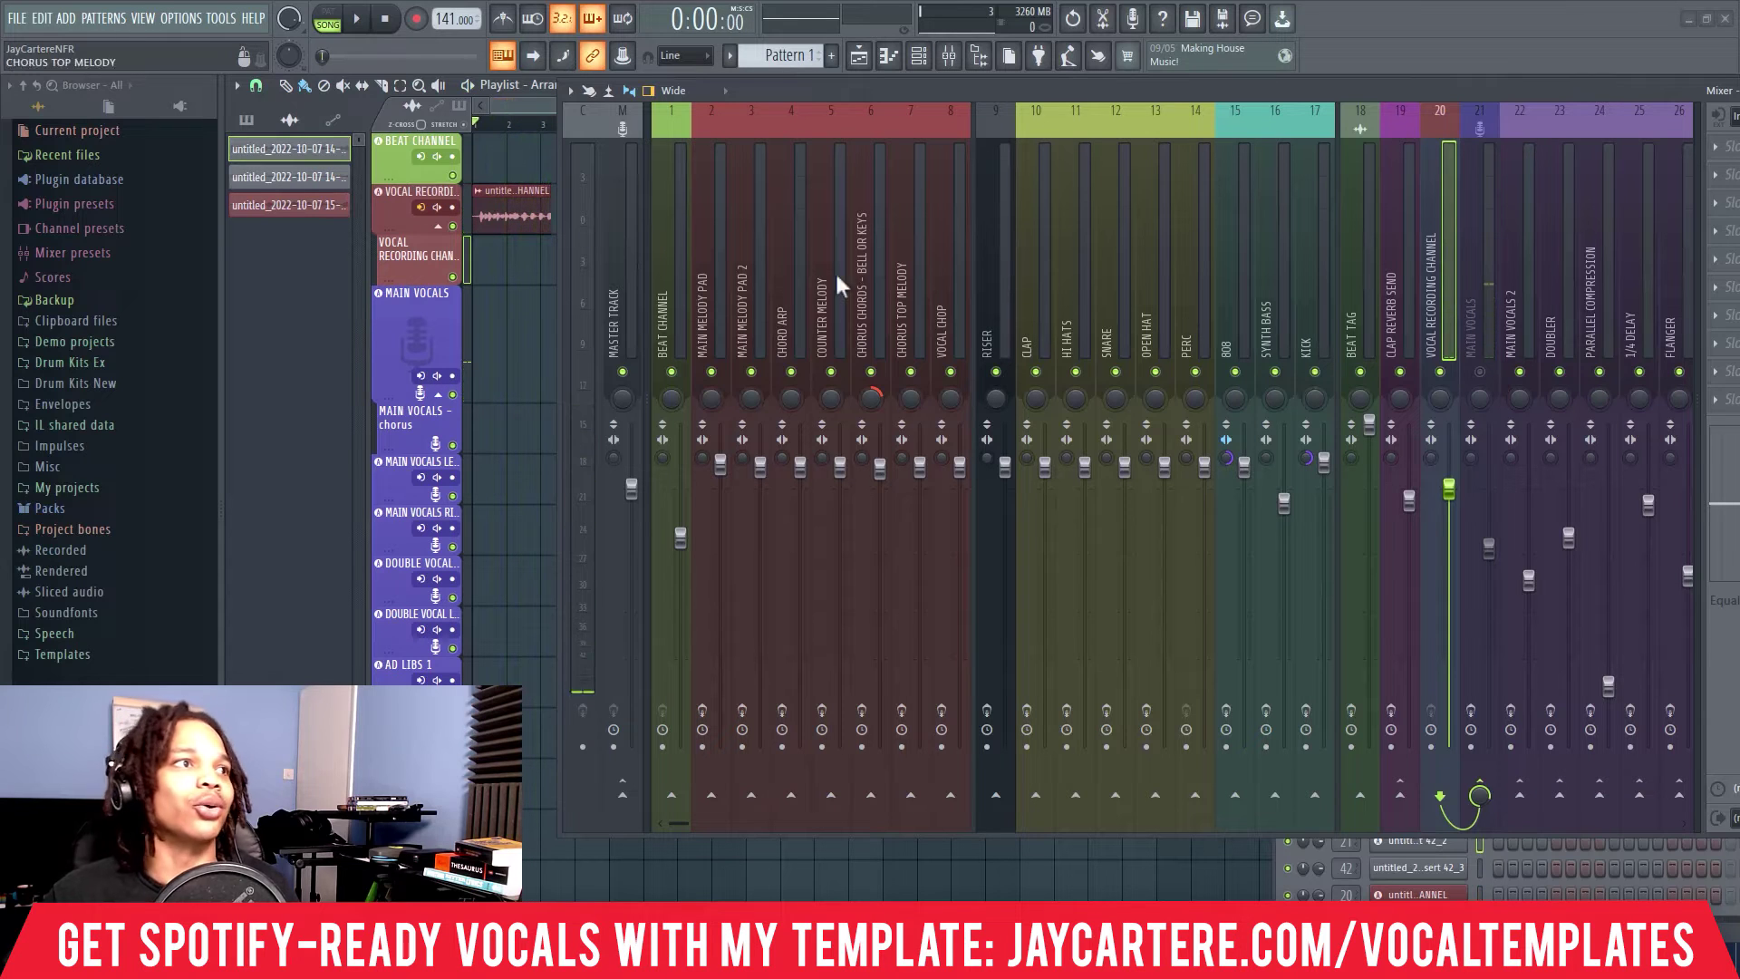
right_click(505, 214)
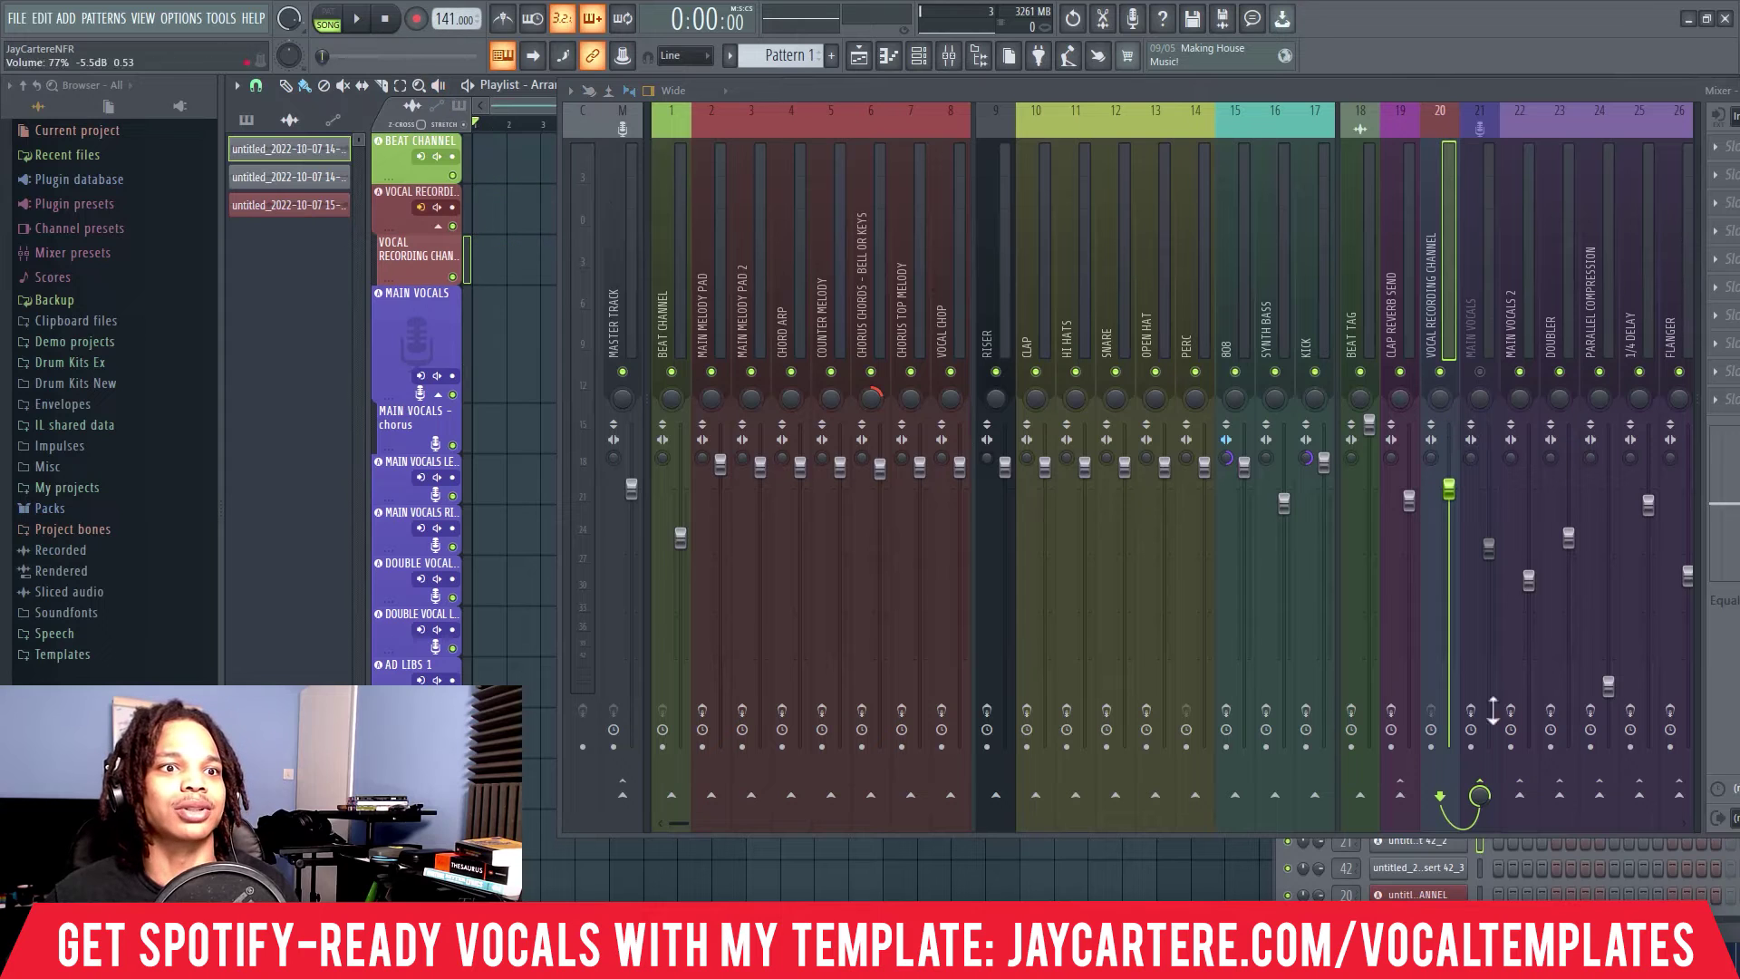
left_click(1432, 749)
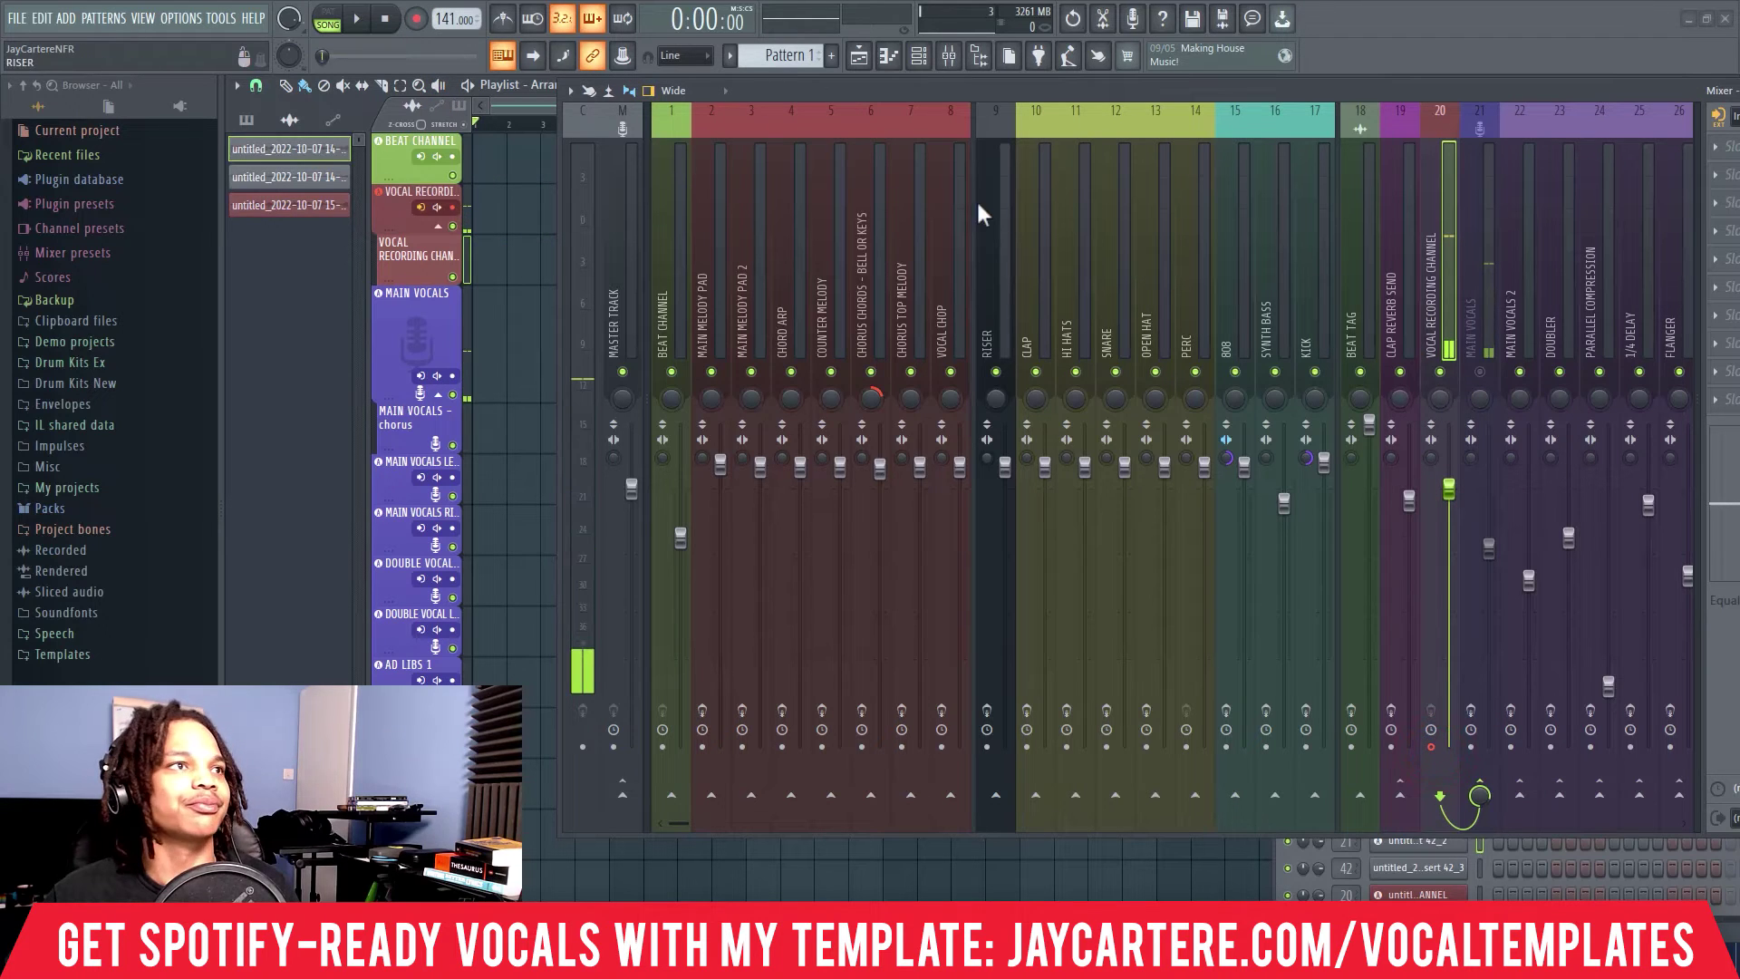
Record a new vocal take into the playlist as an audio clip, then disarm track 20.
left_click(415, 18)
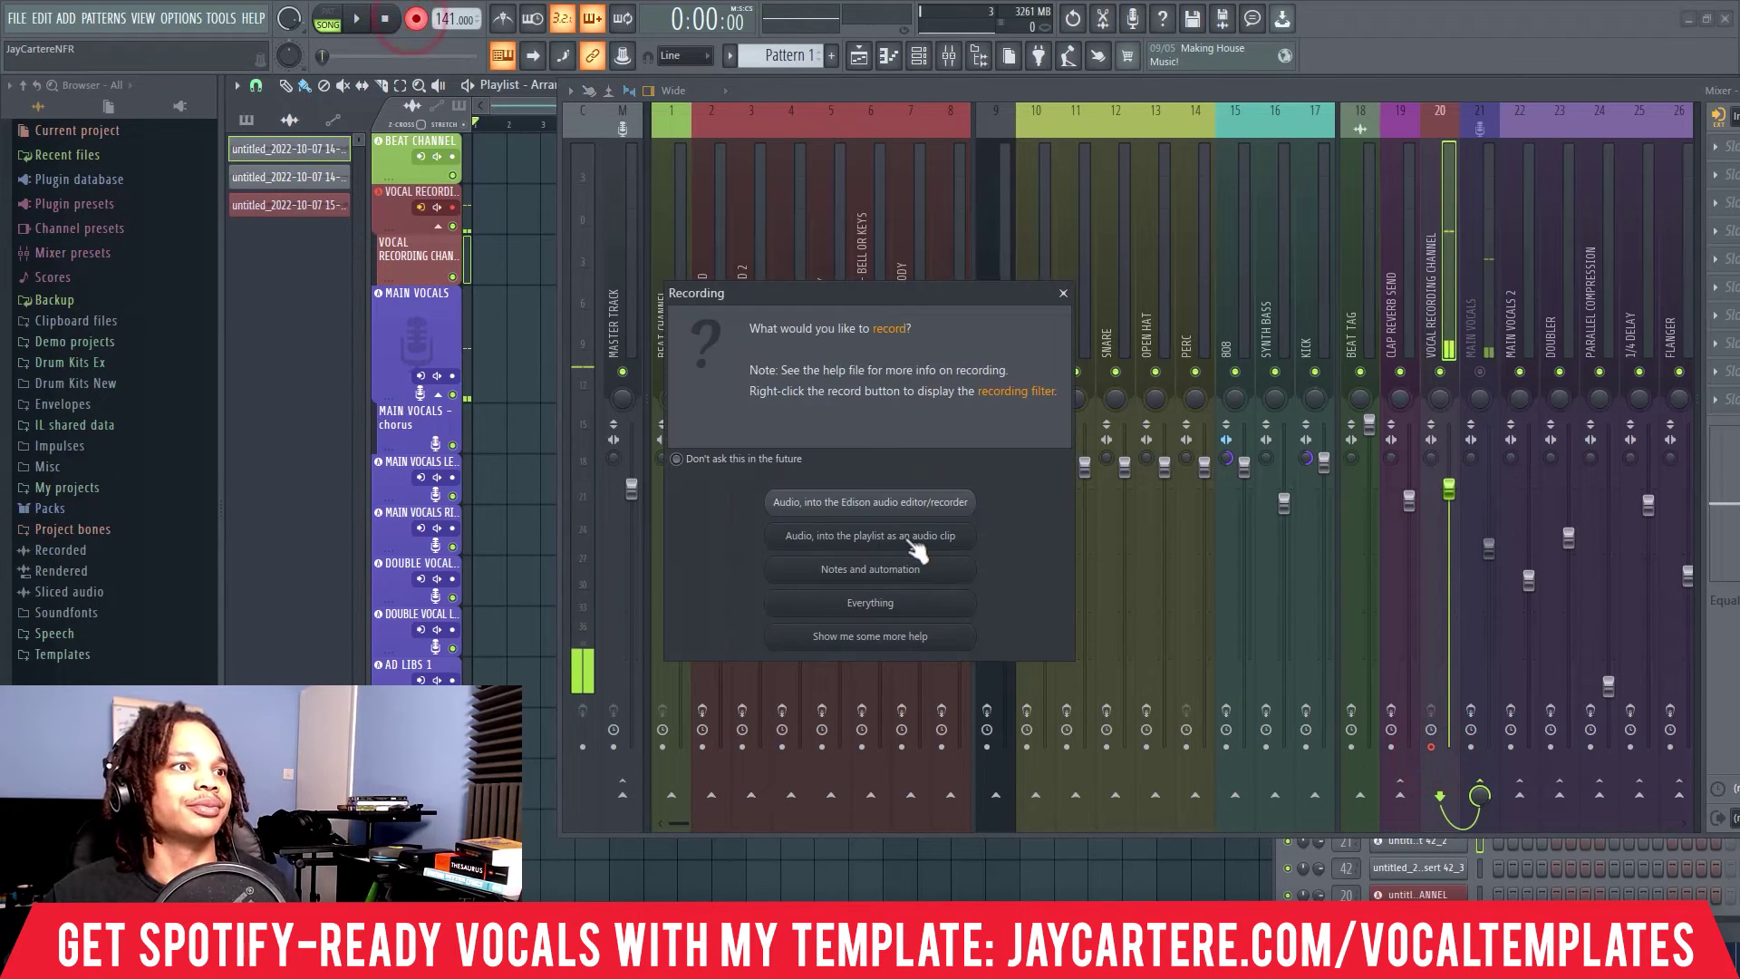
left_click(915, 539)
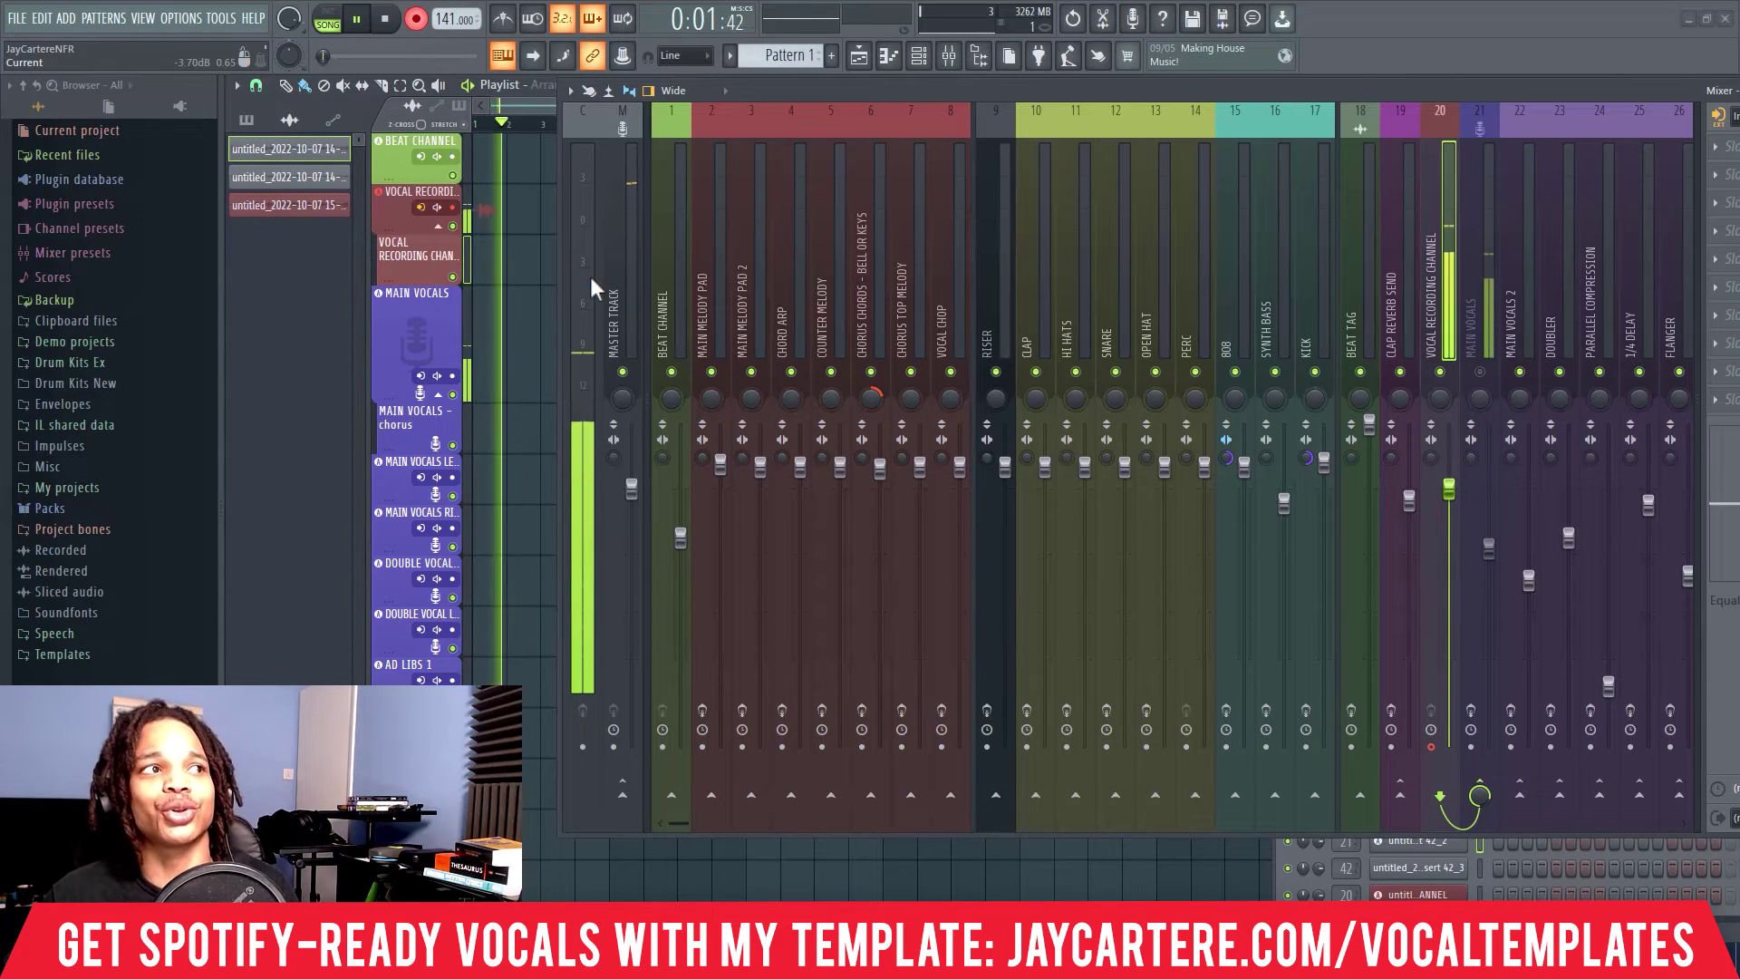
key("space")
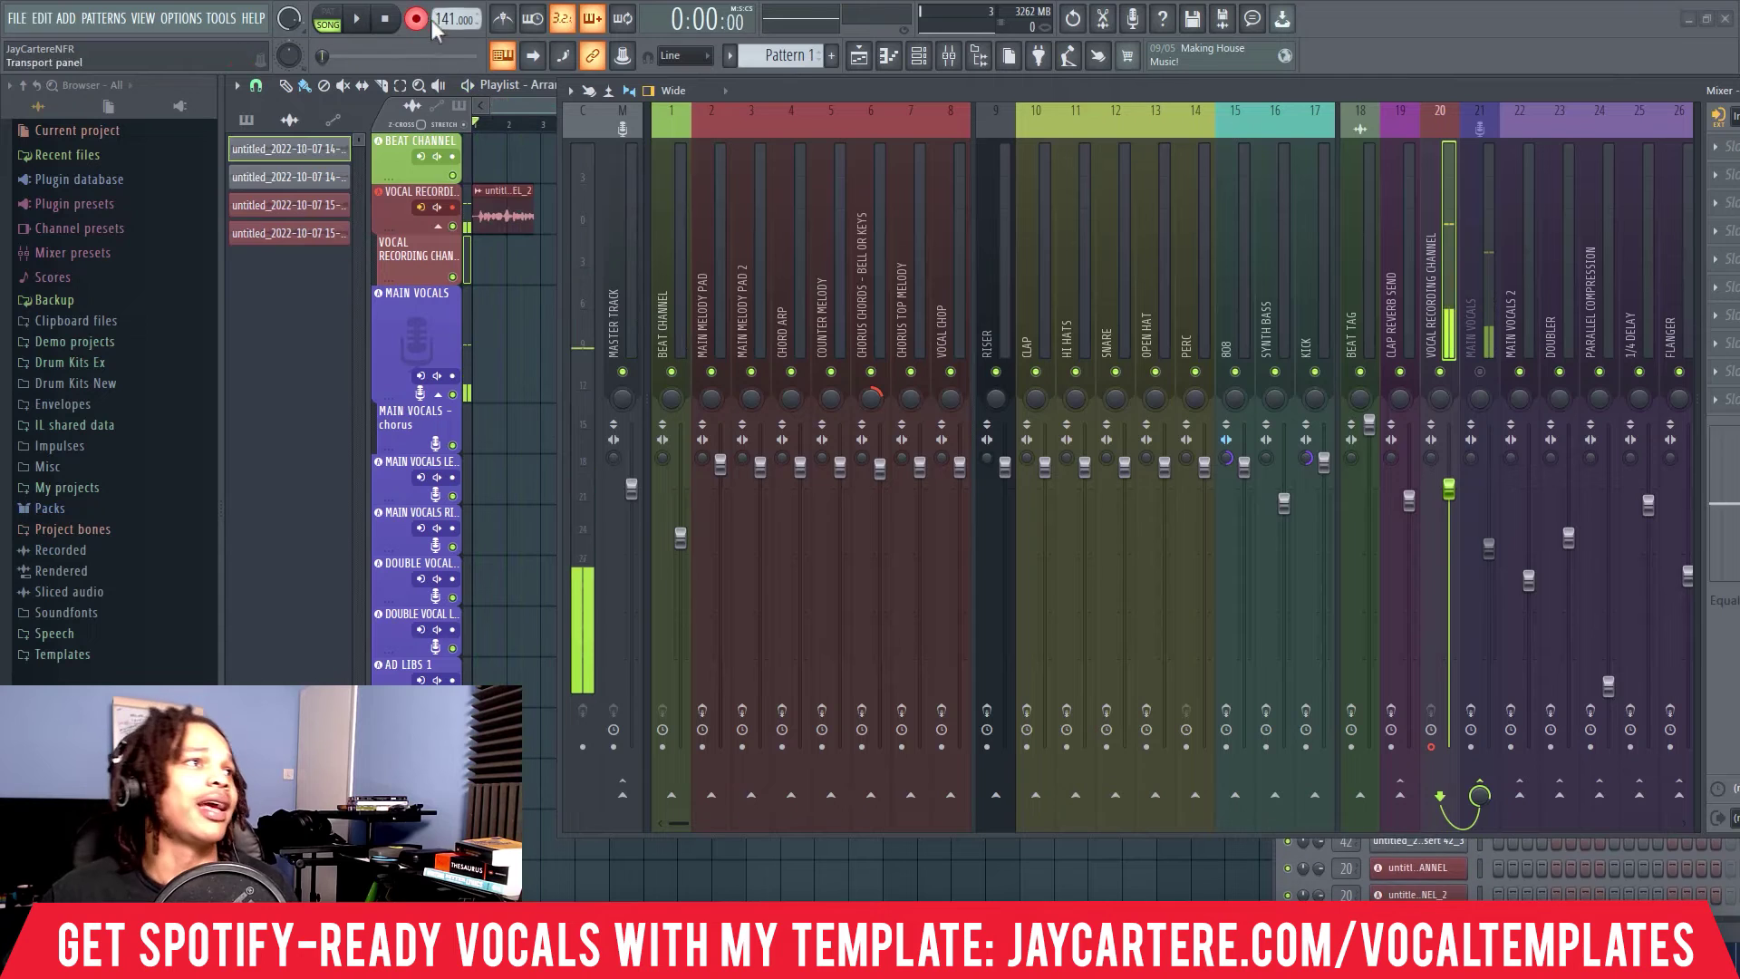
left_click(1432, 748)
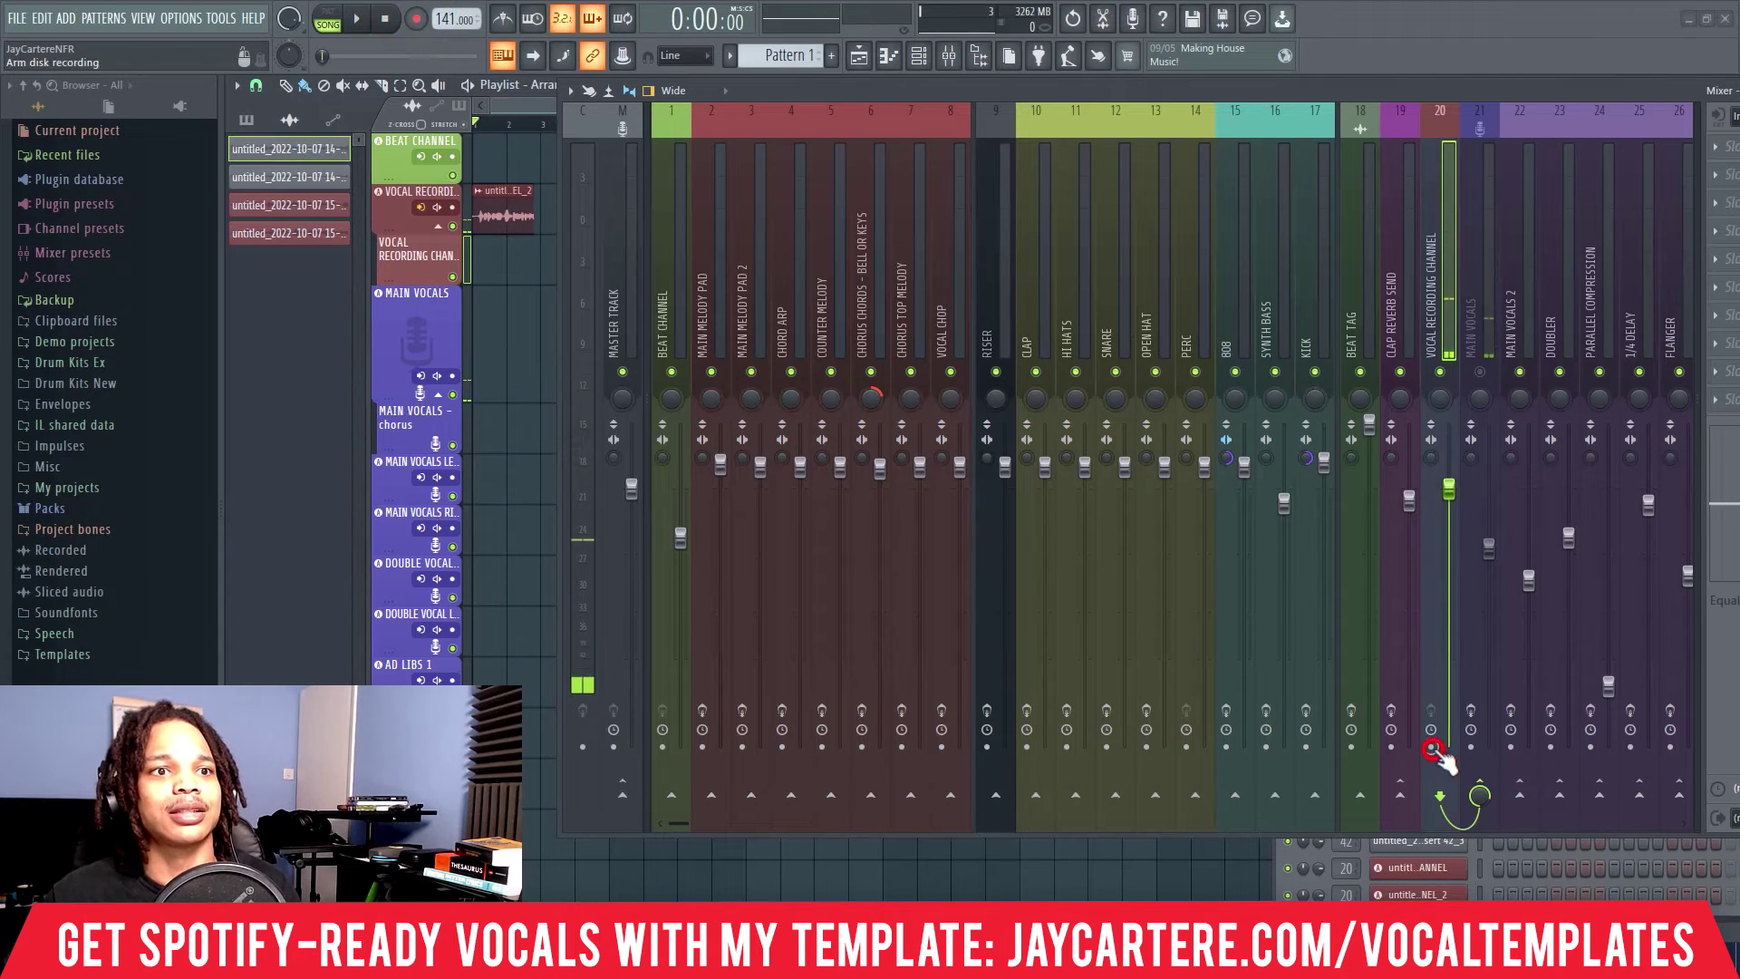
Play back the new take with MAIN VOCALS unmuted, then mute it again.
left_click(1483, 372)
key("space")
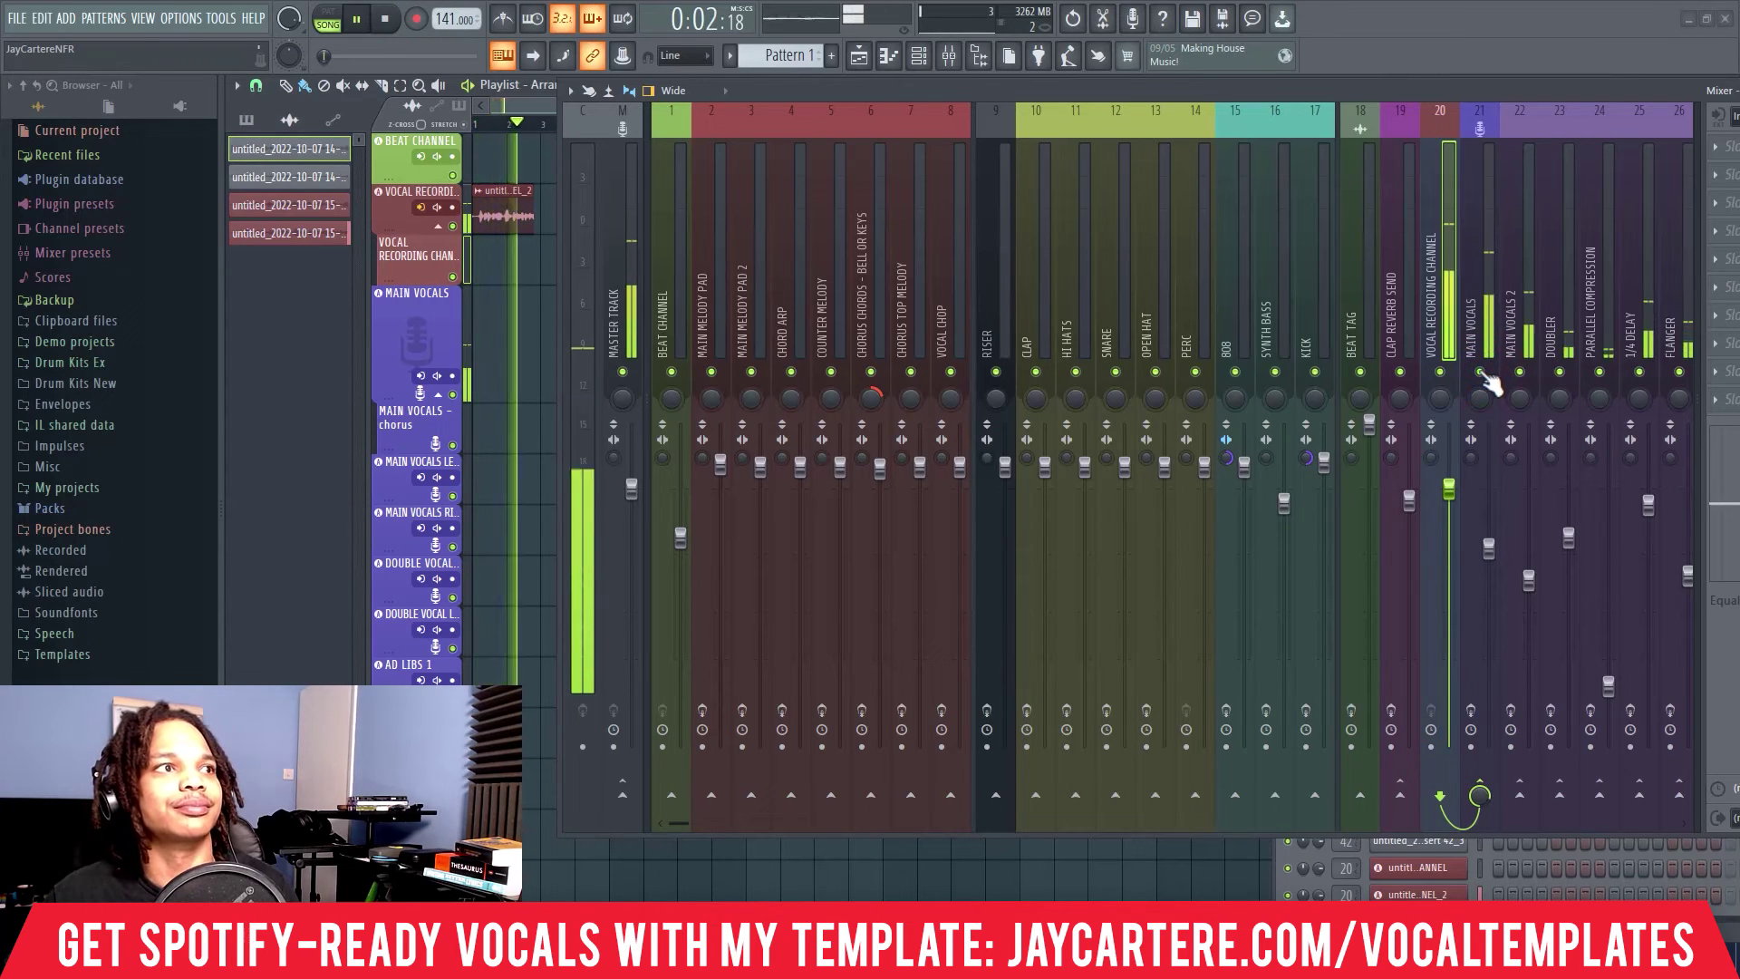
left_click(1480, 373)
key("space")
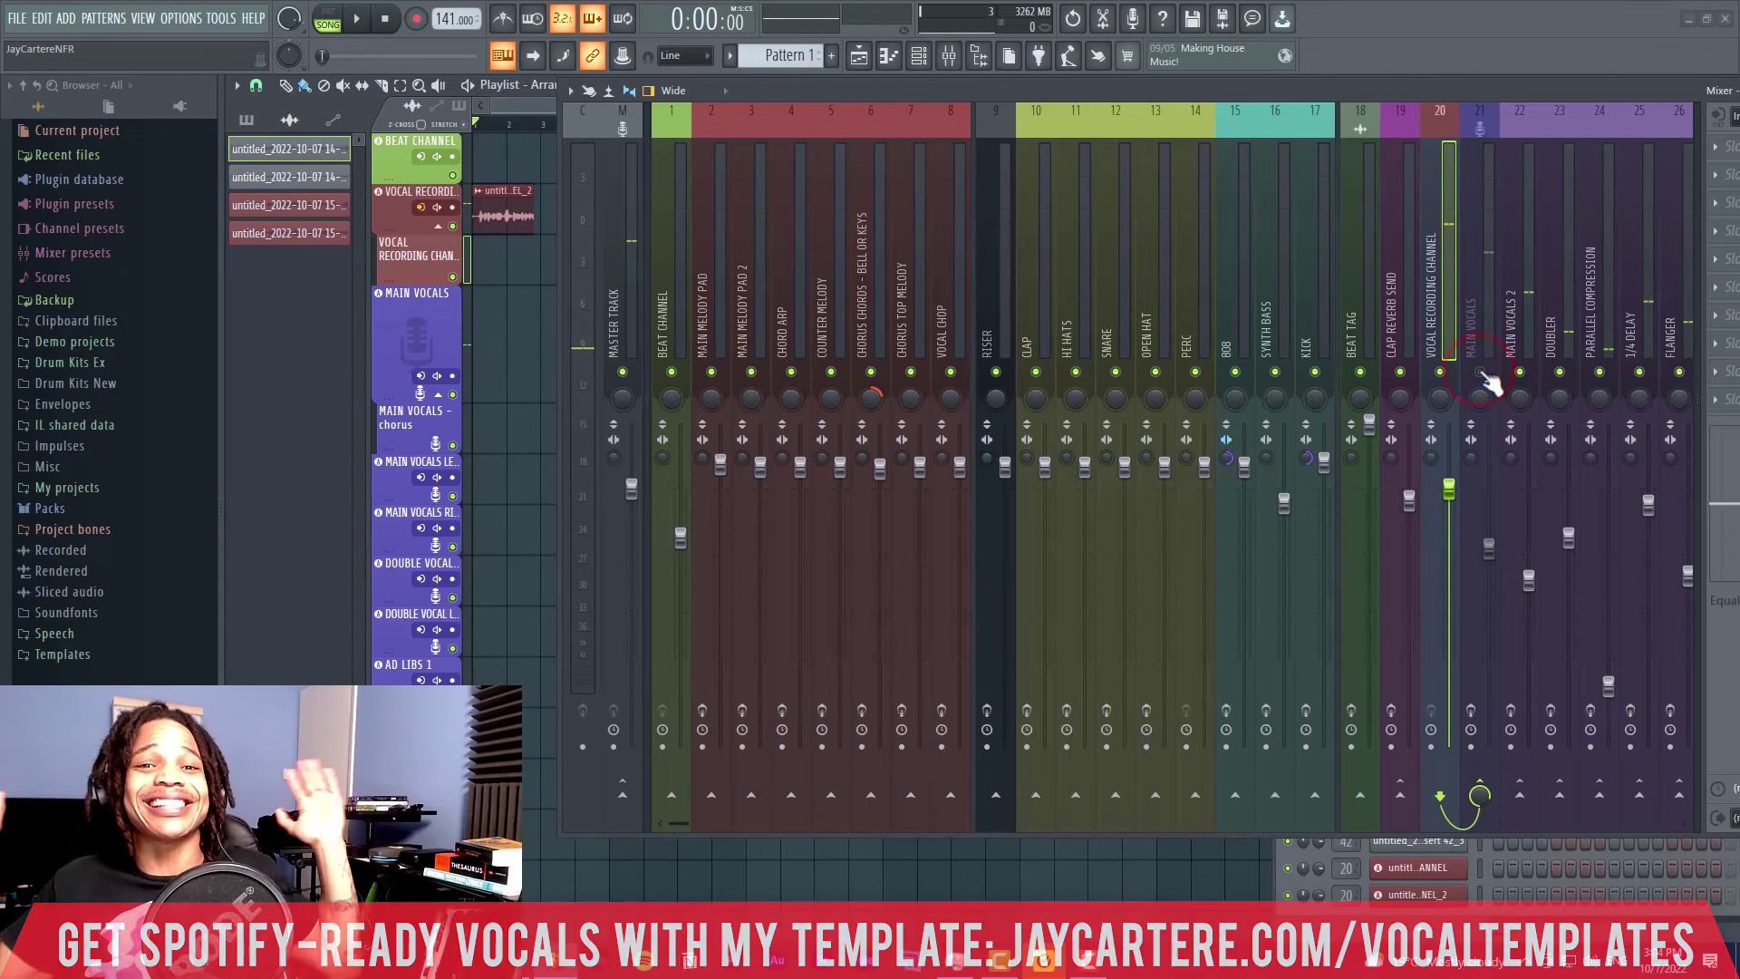